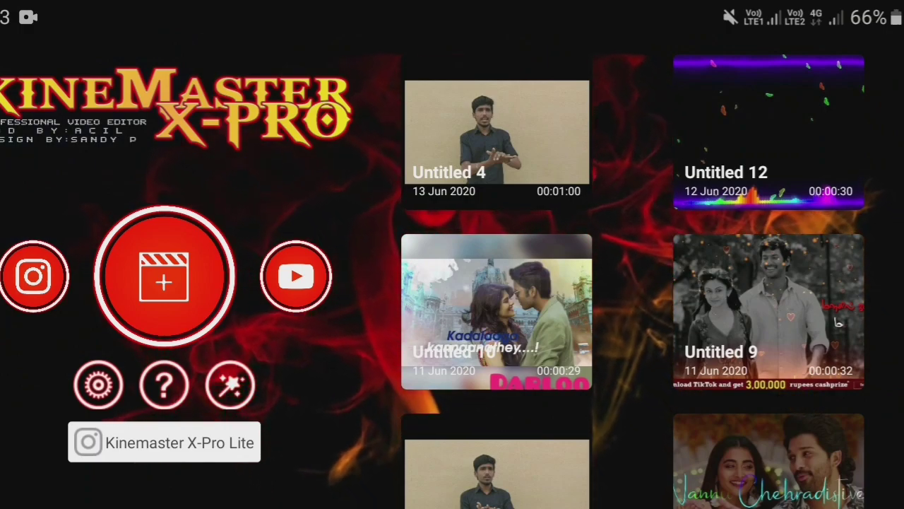
Create a 16:9 project with a black background clip stretched to about 7 seconds
{"action": "left_click", "coordinate": [164, 277]}
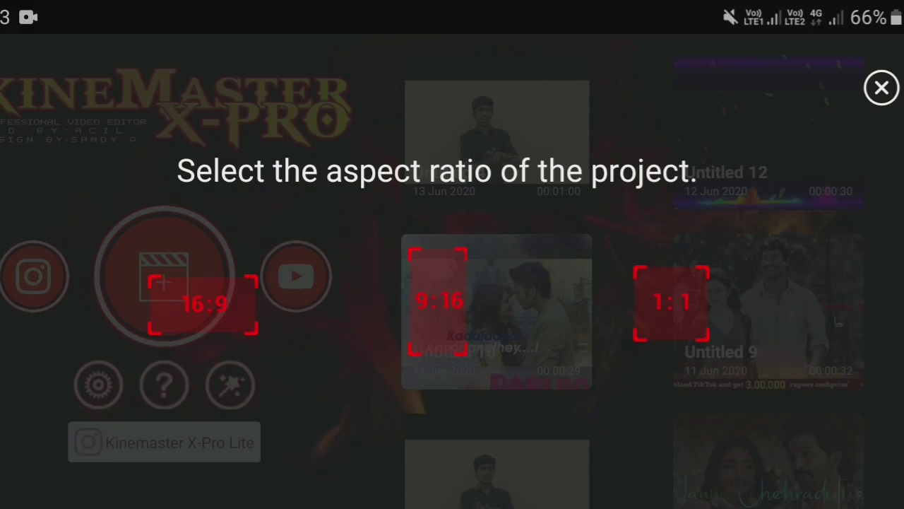
{"action": "left_click", "coordinate": [204, 304]}
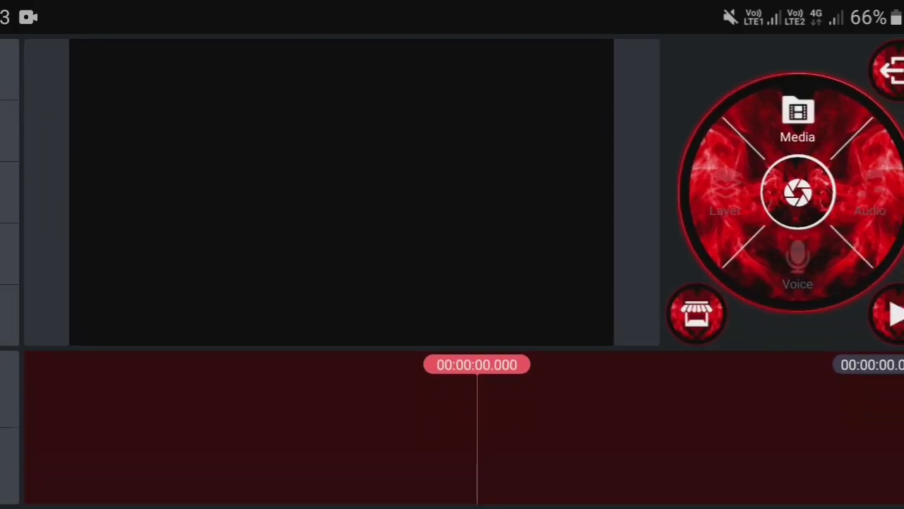
{"action": "left_click", "coordinate": [798, 120]}
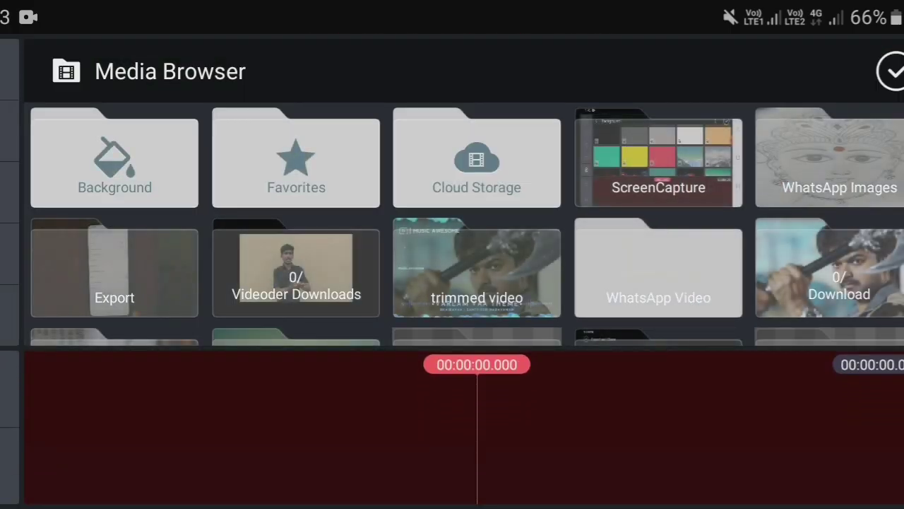
{"action": "left_click", "coordinate": [115, 162]}
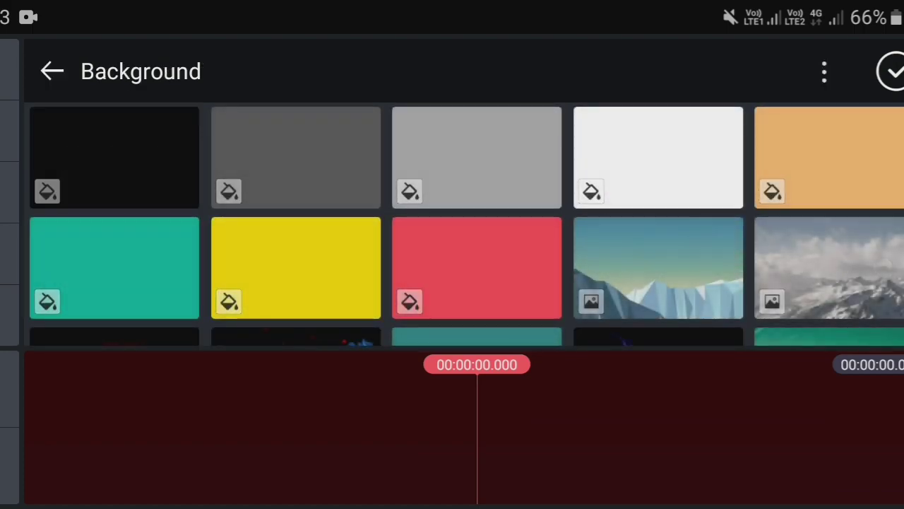
{"action": "scroll", "coordinate": [466, 226], "scroll_direction": "down", "scroll_amount": 3}
{"action": "scroll", "coordinate": [467, 226], "scroll_direction": "up", "scroll_amount": 3}
{"action": "left_click", "coordinate": [114, 157]}
{"action": "left_click", "coordinate": [892, 71]}
{"action": "left_click_drag", "start_coordinate": [485, 410], "coordinate": [581, 410]}
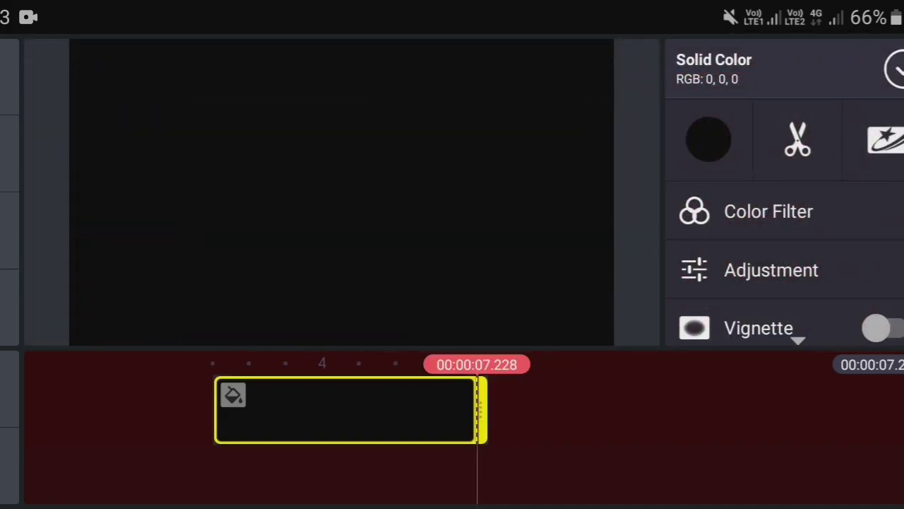
Add a 'Thalapathy' text layer, enlarge it and nudge it toward the frame centre
{"action": "left_click", "coordinate": [893, 69]}
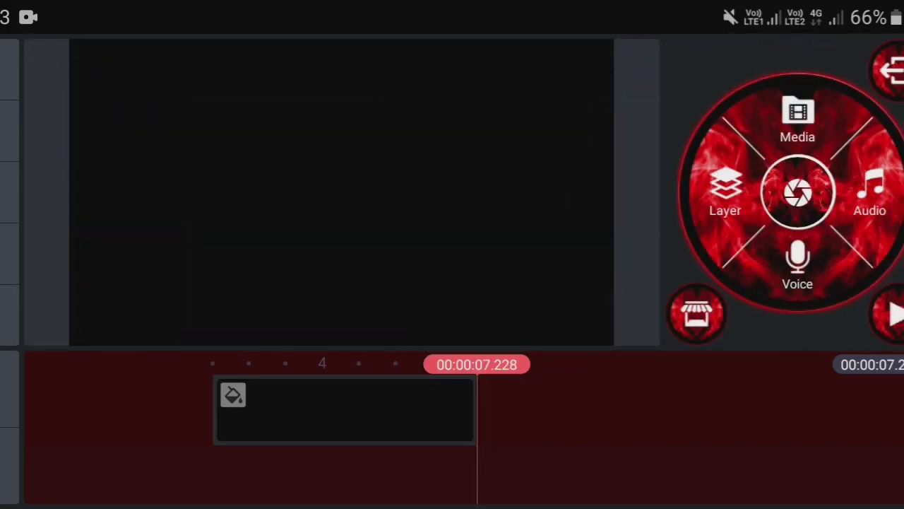
{"action": "left_click_drag", "start_coordinate": [339, 424], "coordinate": [508, 424]}
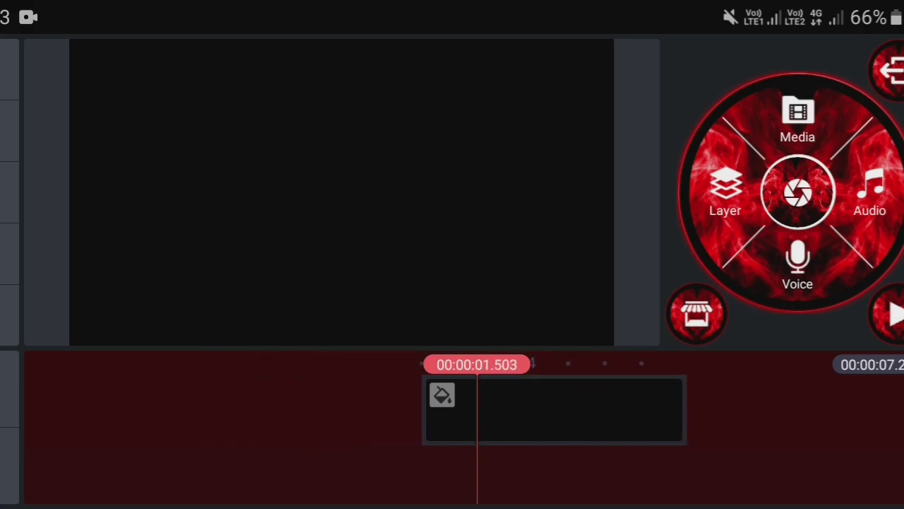
{"action": "left_click", "coordinate": [725, 190]}
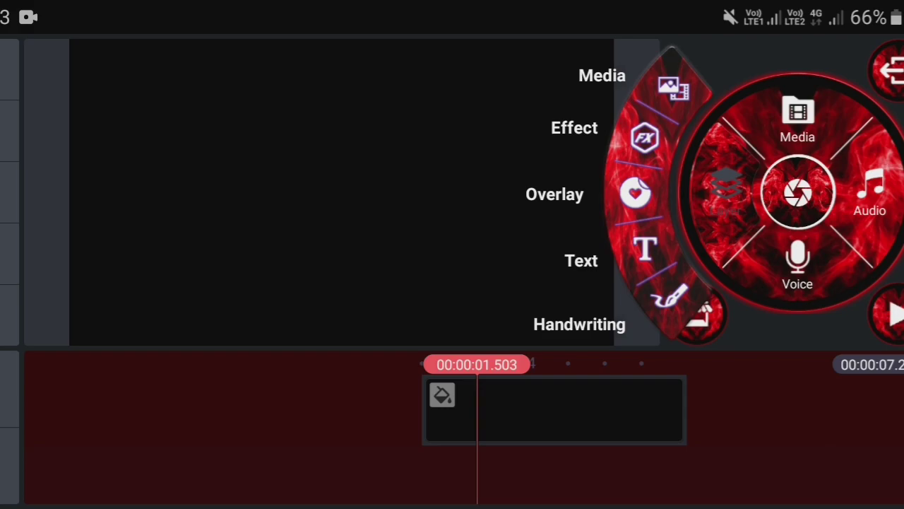
{"action": "left_click", "coordinate": [645, 248]}
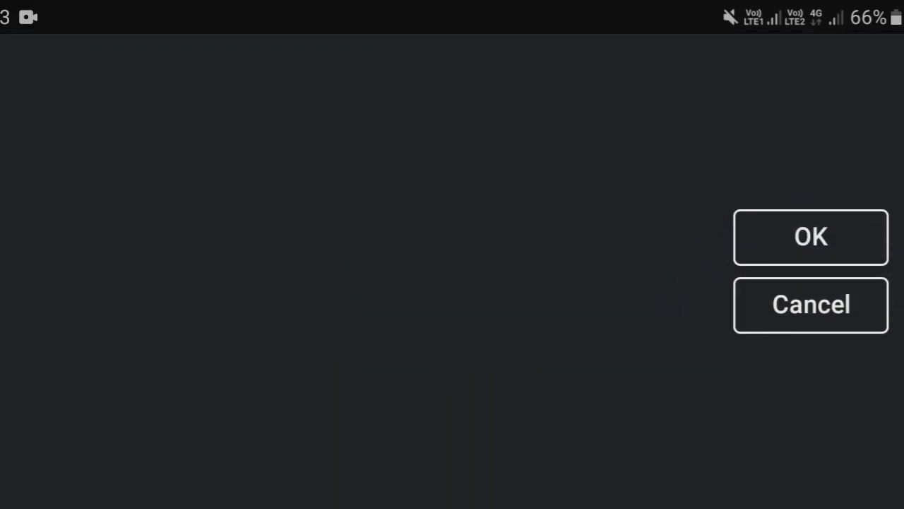
{"action": "type", "text": "Thalapathy"}
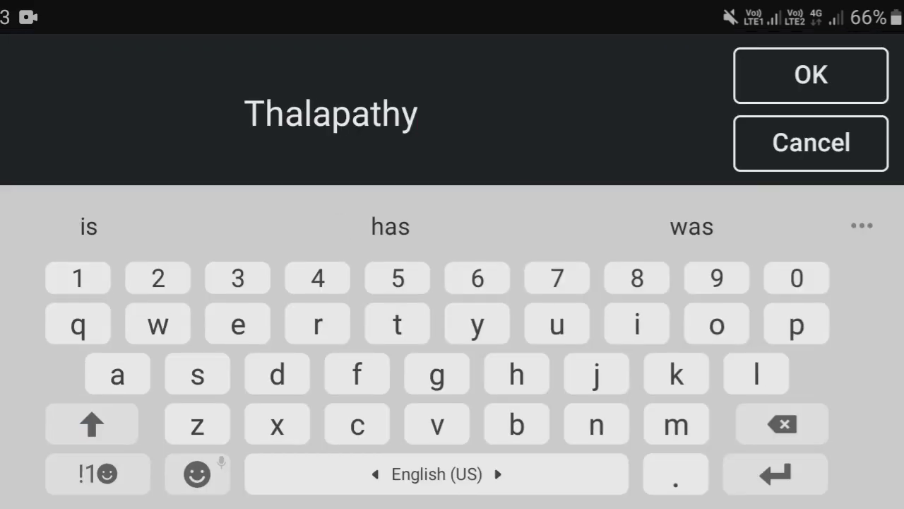
{"action": "left_click", "coordinate": [811, 75]}
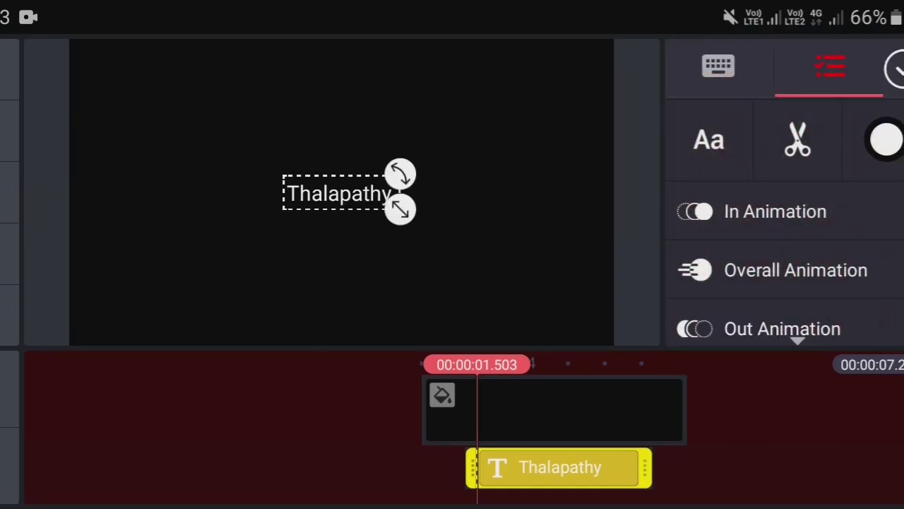
{"action": "left_click_drag", "start_coordinate": [400, 209], "coordinate": [577, 262]}
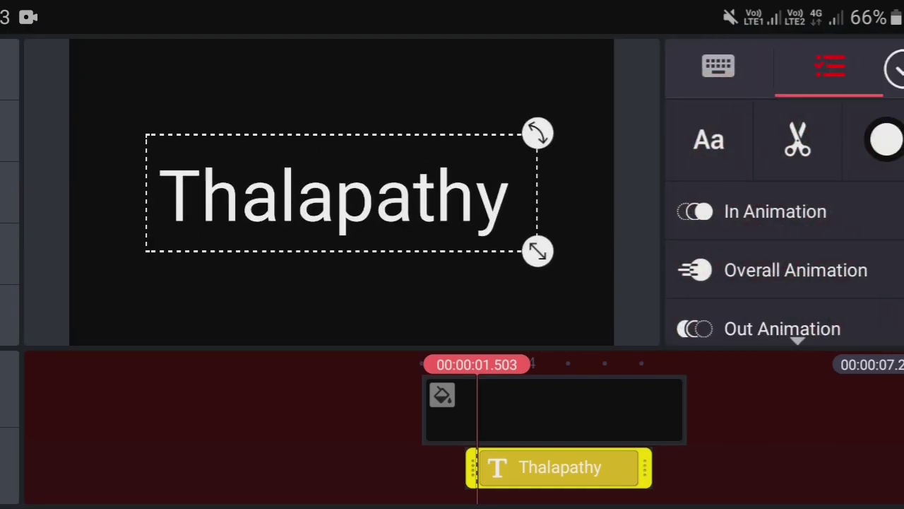
{"action": "left_click_drag", "start_coordinate": [332, 194], "coordinate": [356, 200]}
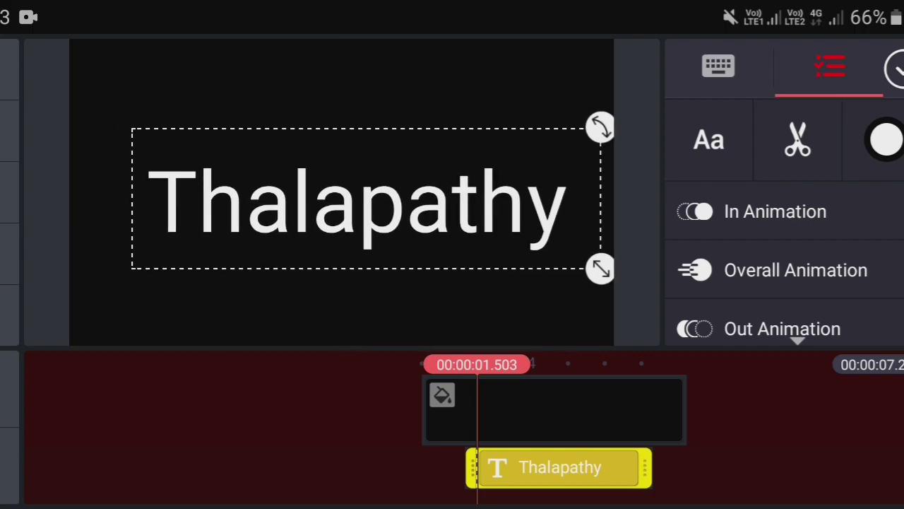
Set the title font to LATO BOLD and extend its clip to the background's end
{"action": "left_click", "coordinate": [709, 139]}
{"action": "scroll", "coordinate": [530, 304], "scroll_direction": "down", "scroll_amount": 10}
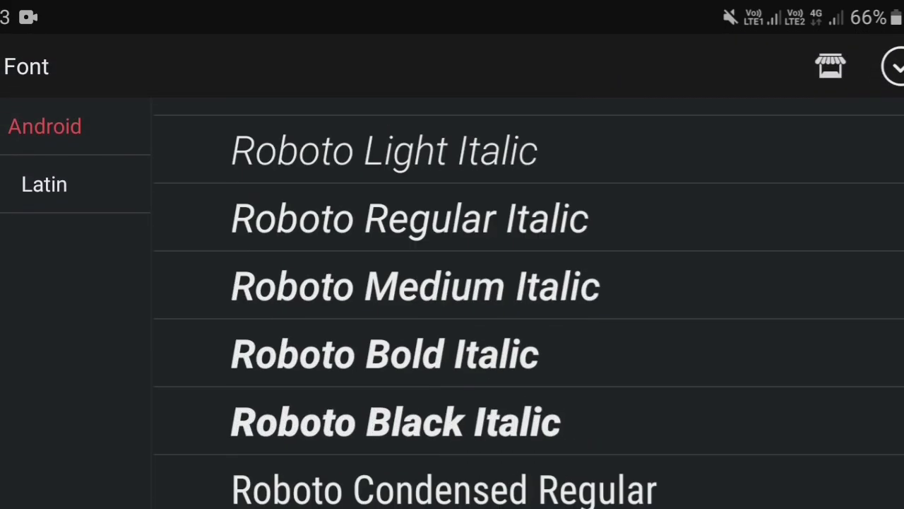
{"action": "scroll", "coordinate": [529, 304], "scroll_direction": "down", "scroll_amount": 10}
{"action": "scroll", "coordinate": [529, 303], "scroll_direction": "down", "scroll_amount": 3}
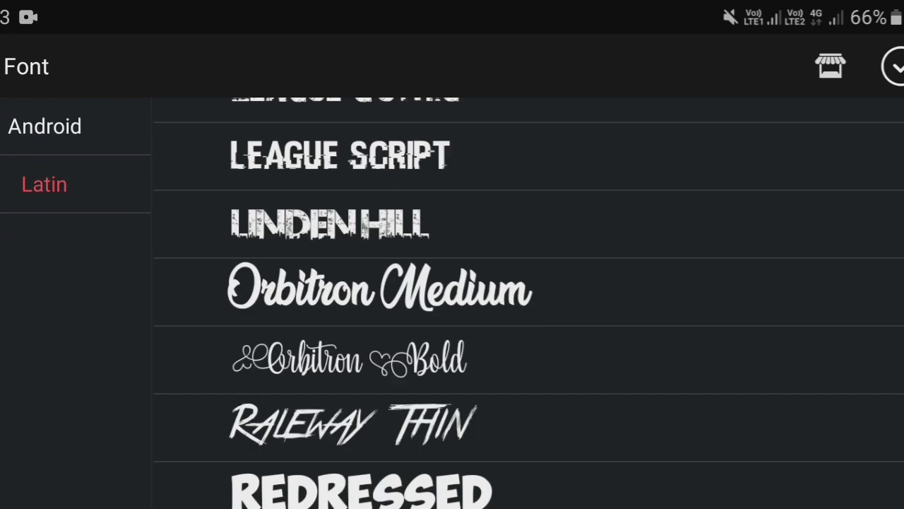
{"action": "scroll", "coordinate": [530, 304], "scroll_direction": "down", "scroll_amount": 3}
{"action": "scroll", "coordinate": [530, 303], "scroll_direction": "up", "scroll_amount": 5}
{"action": "scroll", "coordinate": [530, 303], "scroll_direction": "up", "scroll_amount": 2}
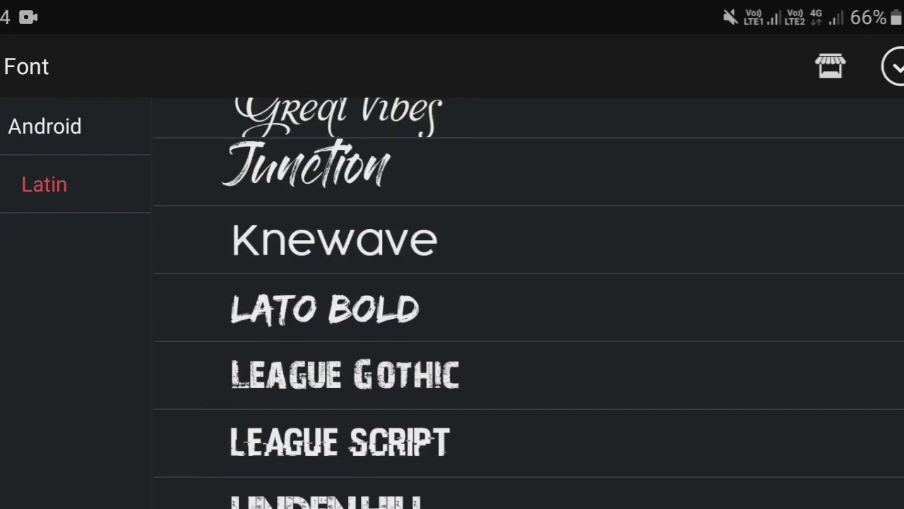
{"action": "left_click", "coordinate": [325, 308]}
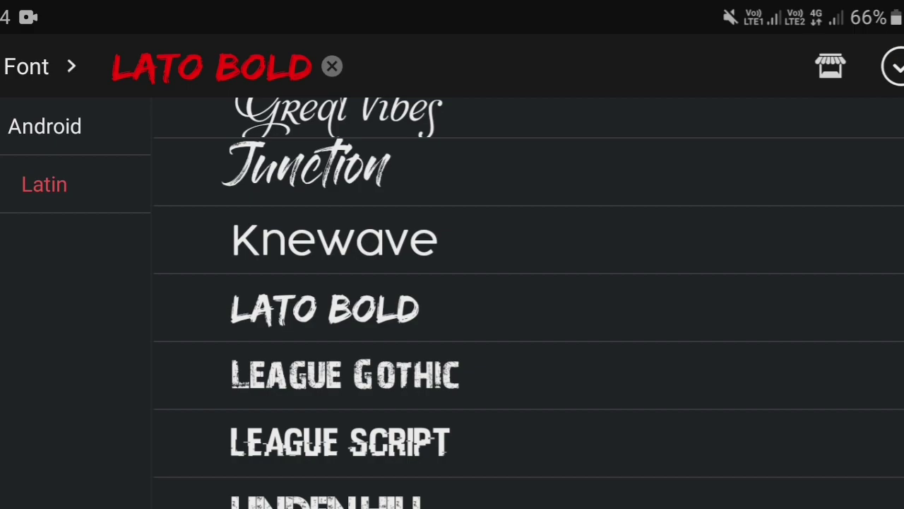
{"action": "key", "text": "Escape"}
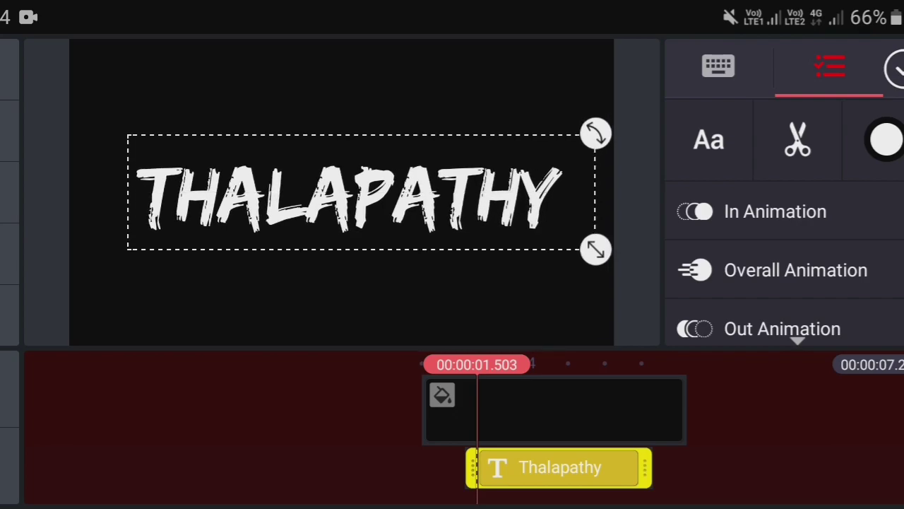
{"action": "left_click_drag", "start_coordinate": [565, 424], "coordinate": [402, 424]}
{"action": "left_click_drag", "start_coordinate": [484, 468], "coordinate": [517, 468]}
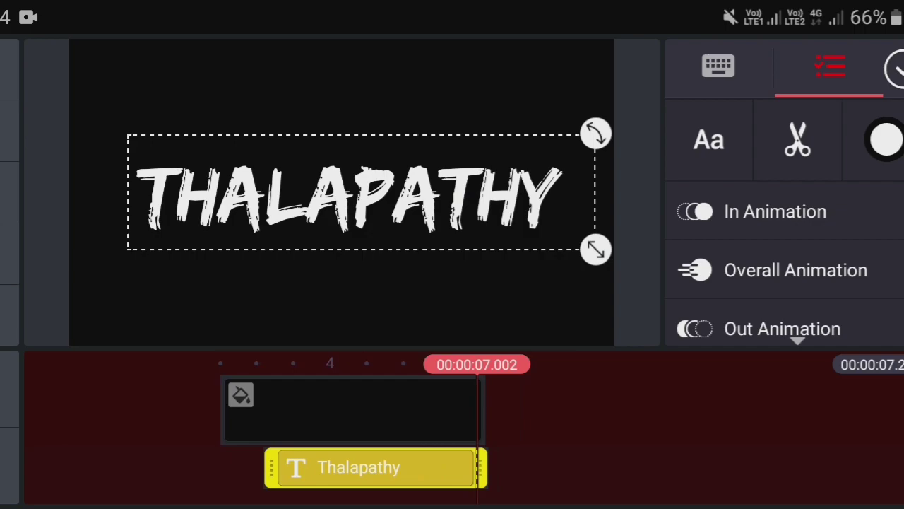
Give the title a Wipe Right entrance animation with duration 2
{"action": "left_click", "coordinate": [775, 211]}
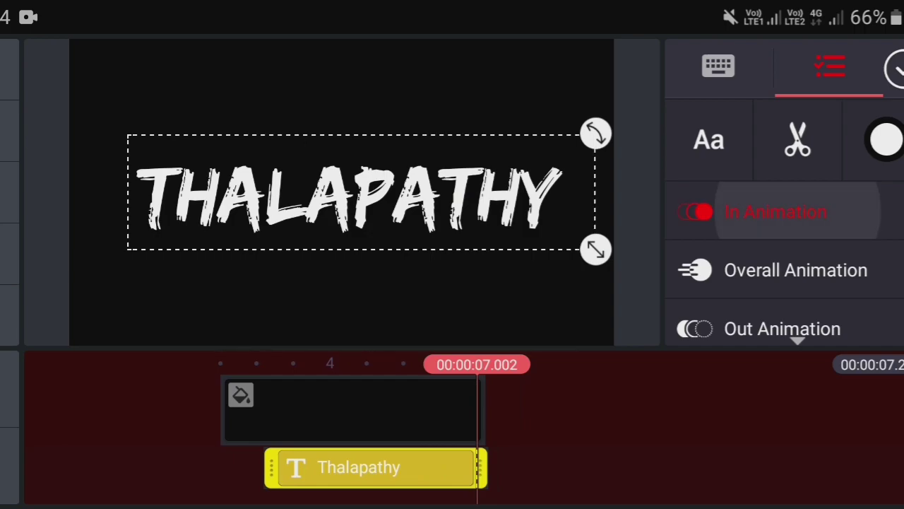
{"action": "scroll", "coordinate": [777, 212], "scroll_direction": "down", "scroll_amount": 5}
{"action": "scroll", "coordinate": [784, 219], "scroll_direction": "down", "scroll_amount": 2}
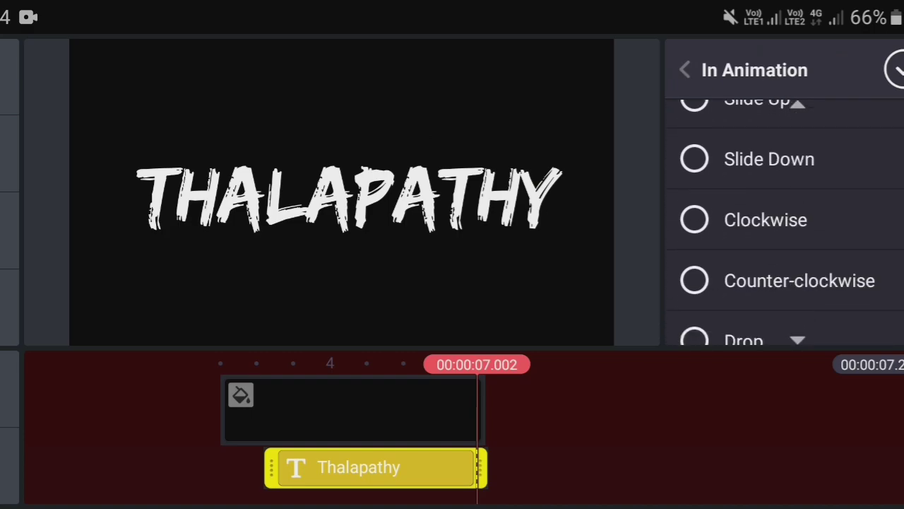
{"action": "scroll", "coordinate": [784, 219], "scroll_direction": "down", "scroll_amount": 3}
{"action": "scroll", "coordinate": [784, 219], "scroll_direction": "down", "scroll_amount": 3}
{"action": "scroll", "coordinate": [784, 219], "scroll_direction": "down", "scroll_amount": 1}
{"action": "scroll", "coordinate": [784, 219], "scroll_direction": "down", "scroll_amount": 3}
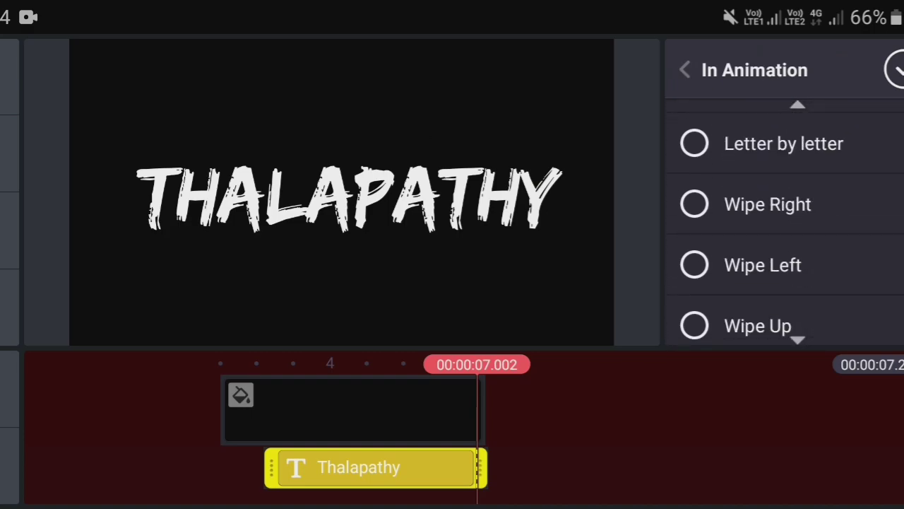
{"action": "left_click", "coordinate": [767, 250]}
{"action": "left_click_drag", "start_coordinate": [883, 306], "coordinate": [671, 306]}
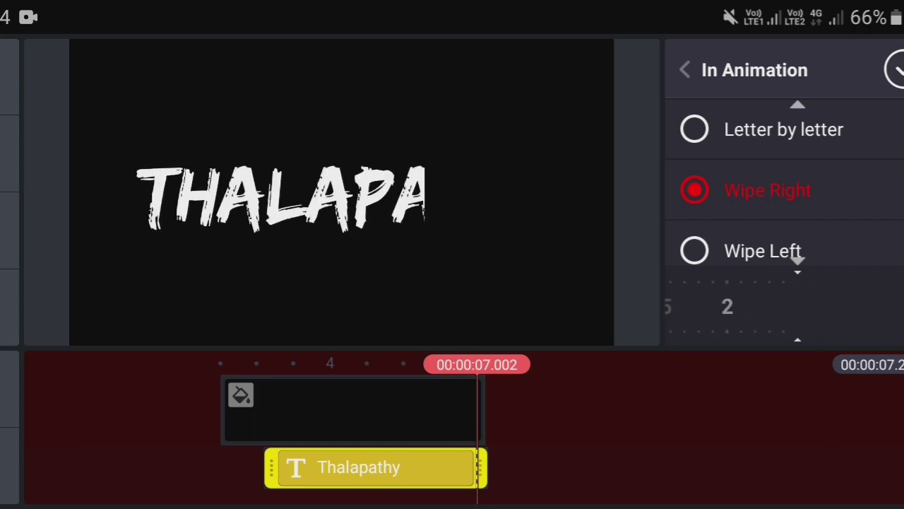
{"action": "left_click", "coordinate": [893, 70]}
{"action": "mouse_move", "coordinate": [283, 424]}
{"action": "left_mouse_down"}
{"action": "mouse_move", "coordinate": [469, 423]}
{"action": "mouse_move", "coordinate": [304, 424]}
{"action": "mouse_move", "coordinate": [314, 423]}
{"action": "left_mouse_up"}
Add a Gaussian Blur effect layer from Basic Effects
{"action": "left_click", "coordinate": [726, 191]}
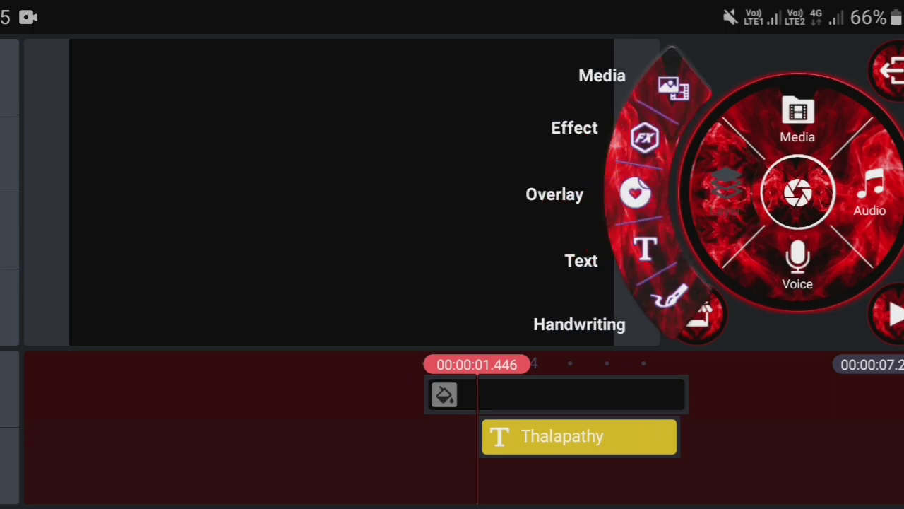
{"action": "left_click", "coordinate": [644, 137]}
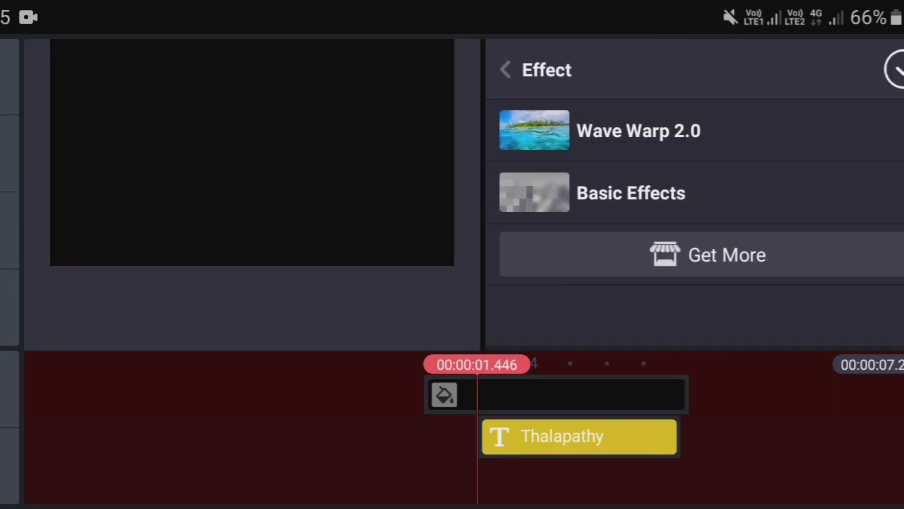
{"action": "left_click", "coordinate": [631, 193]}
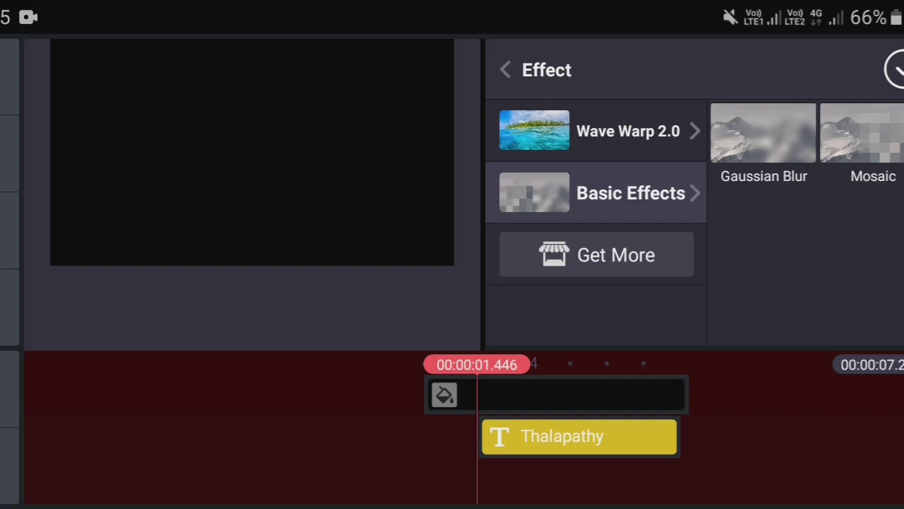
{"action": "left_click", "coordinate": [763, 132]}
Lengthen the Gaussian Blur clip to end with the text clip, then select it
{"action": "left_click", "coordinate": [893, 69]}
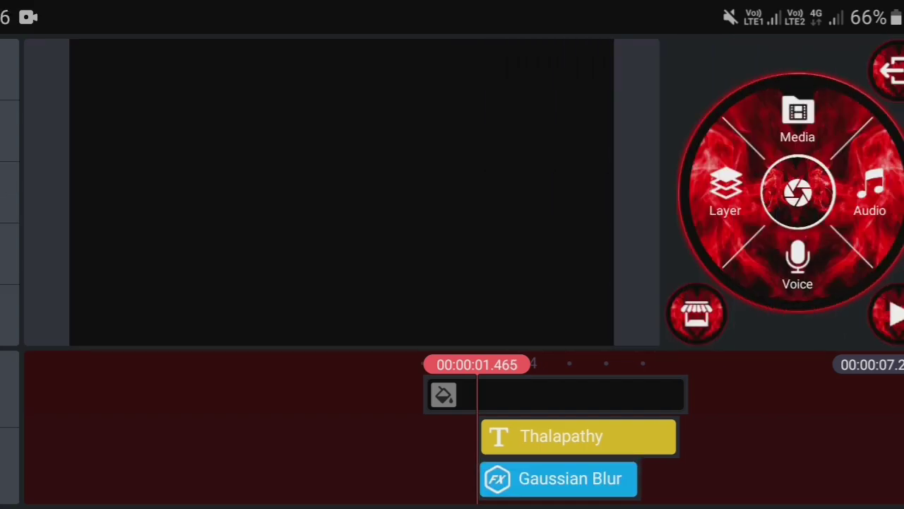
{"action": "left_click_drag", "start_coordinate": [646, 479], "coordinate": [681, 479]}
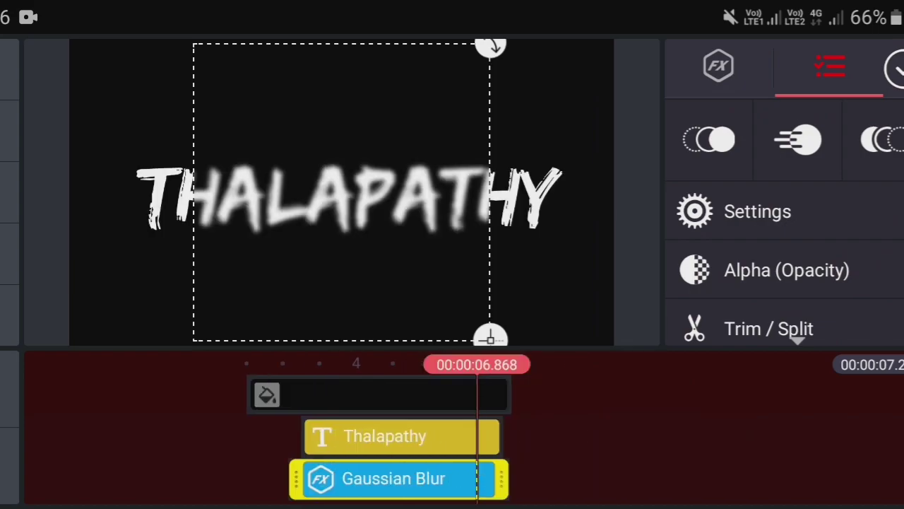
{"action": "left_click", "coordinate": [894, 69]}
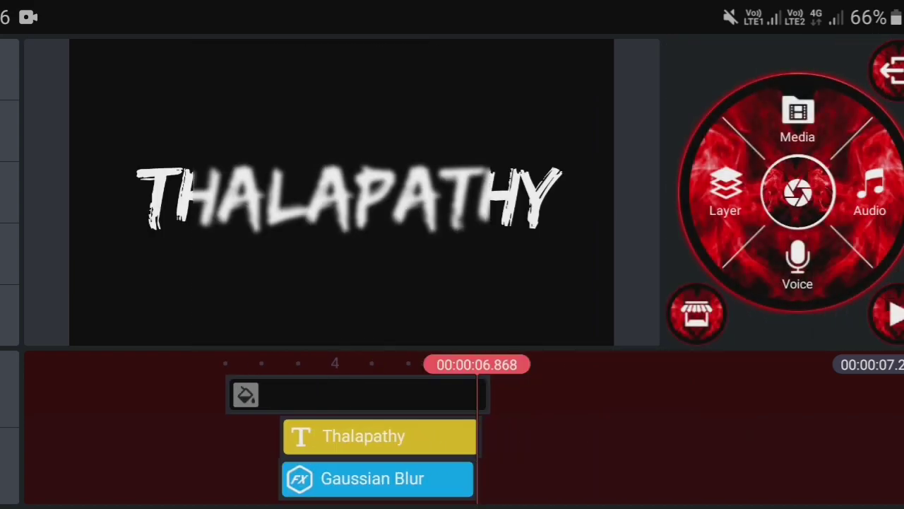
{"action": "left_click", "coordinate": [378, 478]}
{"action": "scroll", "coordinate": [784, 211], "scroll_direction": "down", "scroll_amount": 3}
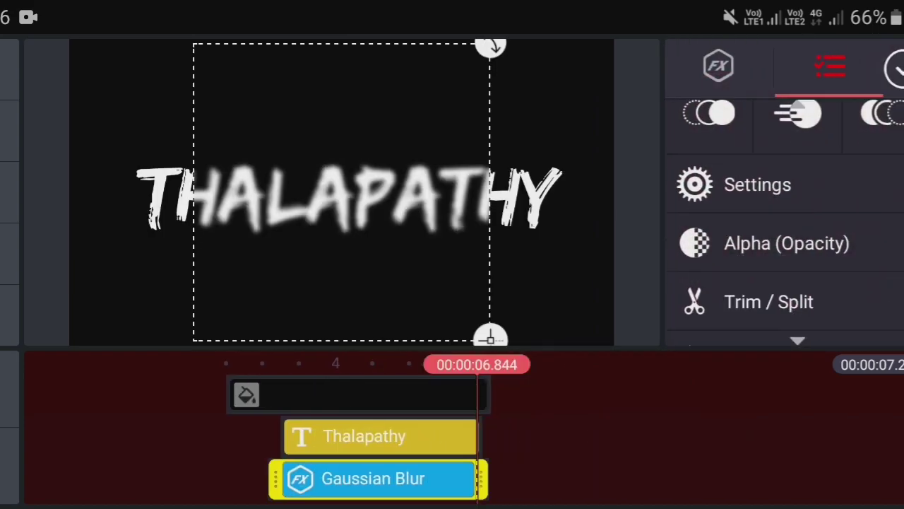
Shrink the blur's shape mask to a thin strip over the letters TH
{"action": "left_click", "coordinate": [749, 288]}
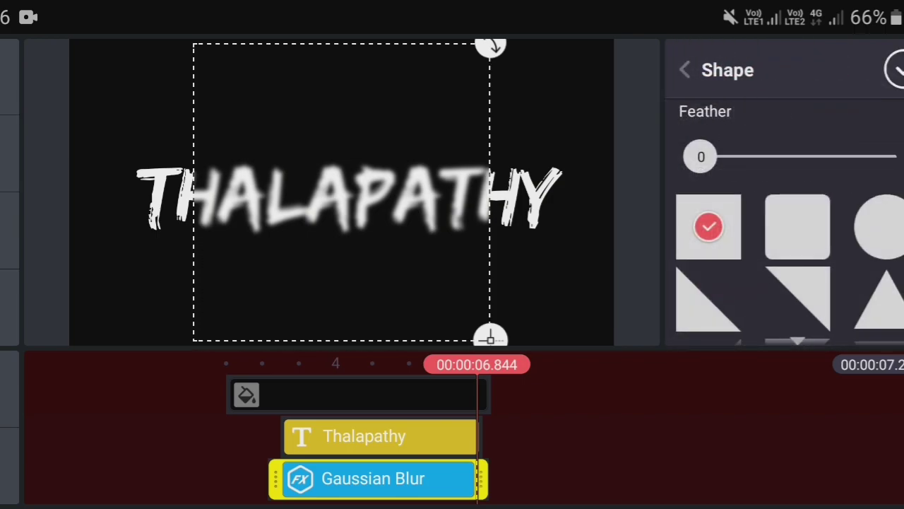
{"action": "left_click_drag", "start_coordinate": [353, 395], "coordinate": [529, 395]}
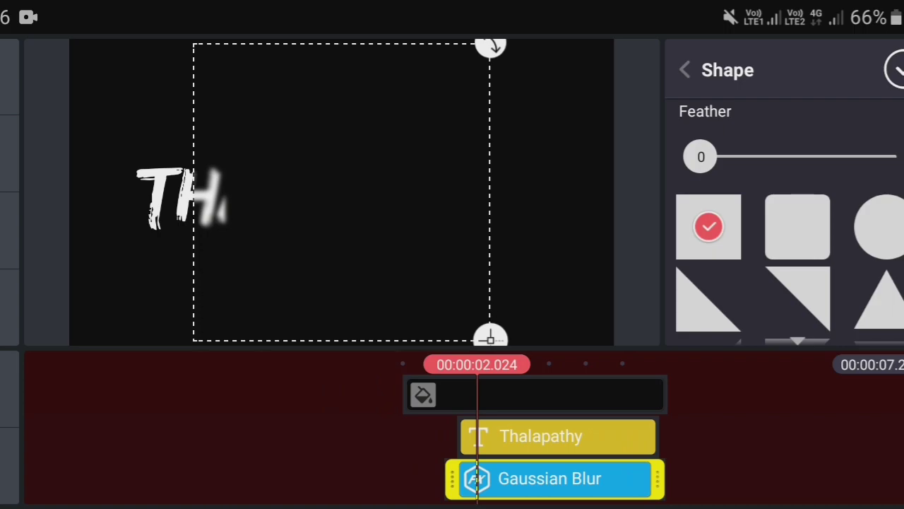
{"action": "left_click_drag", "start_coordinate": [490, 338], "coordinate": [370, 338]}
{"action": "left_click_drag", "start_coordinate": [341, 190], "coordinate": [176, 191]}
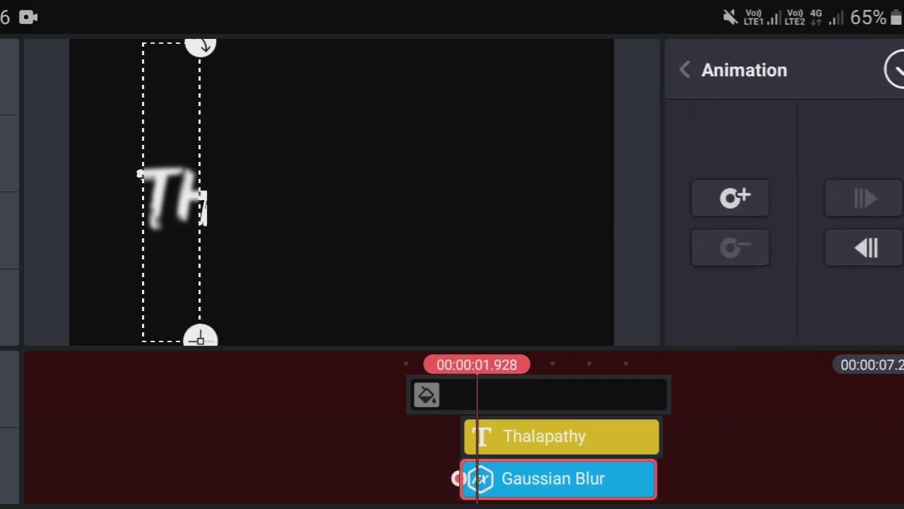
Add a blur keyframe and start moving the strip rightward at later times
{"action": "left_click_drag", "start_coordinate": [537, 438], "coordinate": [522, 438]}
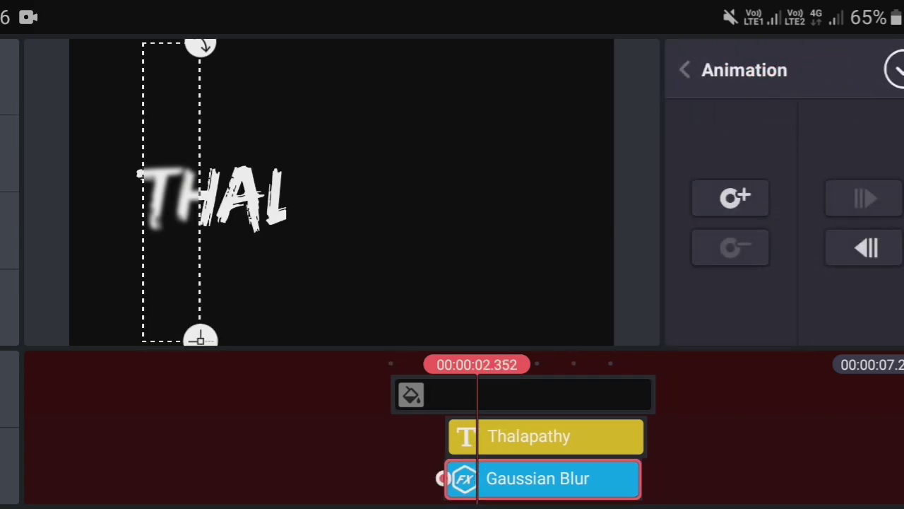
{"action": "left_click", "coordinate": [730, 198]}
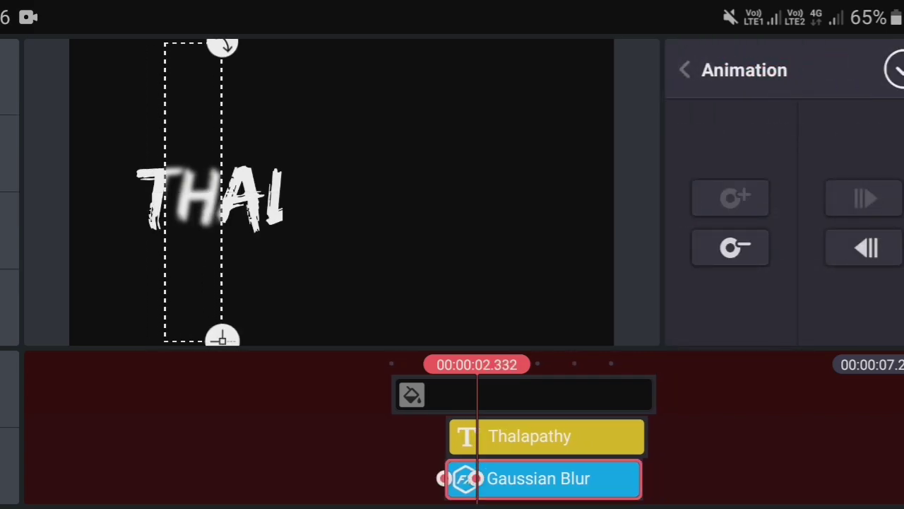
{"action": "left_click_drag", "start_coordinate": [193, 191], "coordinate": [233, 191]}
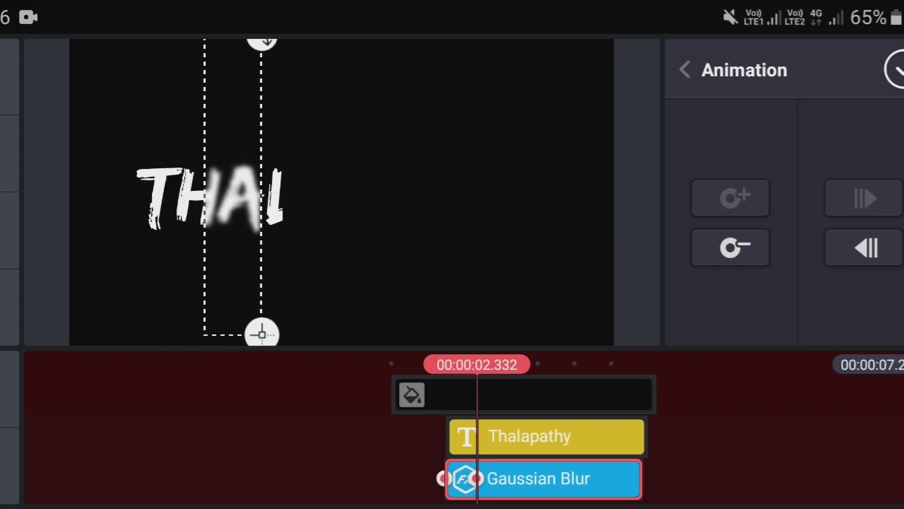
{"action": "left_click_drag", "start_coordinate": [537, 438], "coordinate": [521, 438]}
{"action": "left_click_drag", "start_coordinate": [233, 190], "coordinate": [276, 190]}
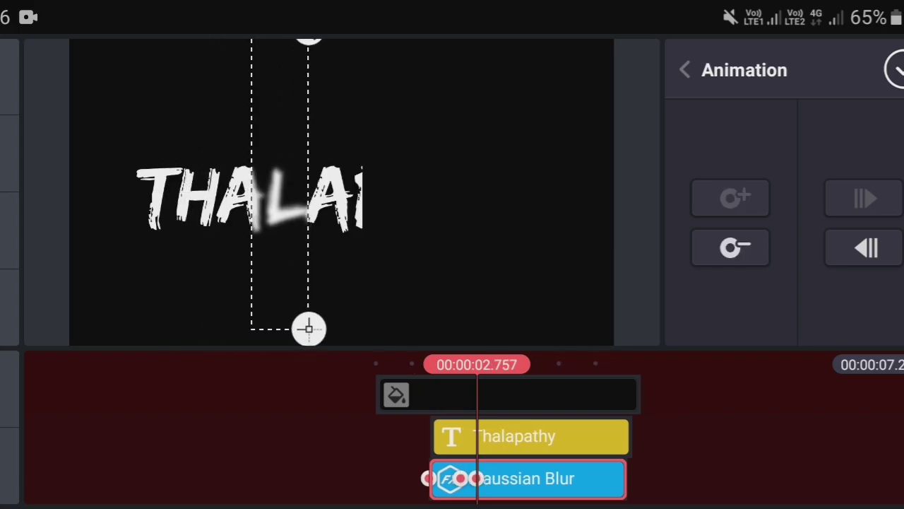
{"action": "left_click_drag", "start_coordinate": [537, 438], "coordinate": [522, 438]}
{"action": "left_click_drag", "start_coordinate": [277, 190], "coordinate": [327, 190]}
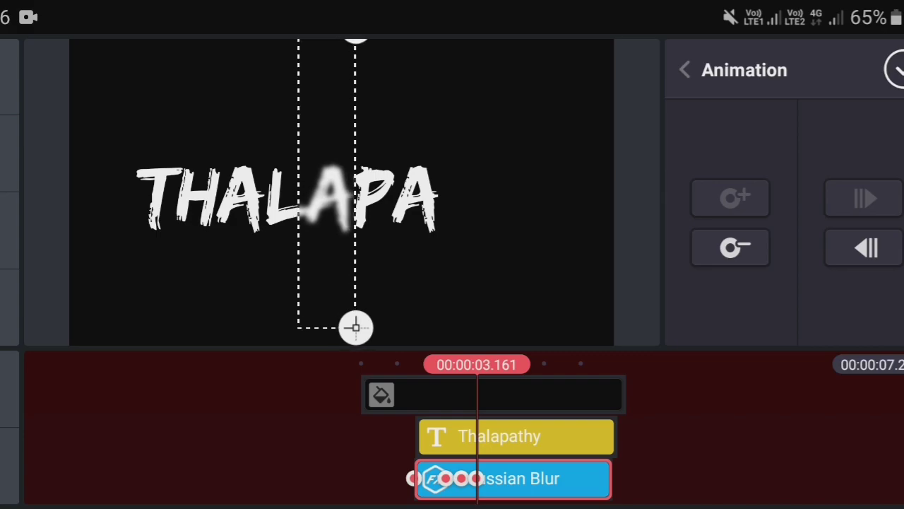
Keep keyframing the blur strip rightward until it passes the final HY
{"action": "left_click_drag", "start_coordinate": [536, 438], "coordinate": [522, 438]}
{"action": "left_click_drag", "start_coordinate": [356, 327], "coordinate": [400, 325]}
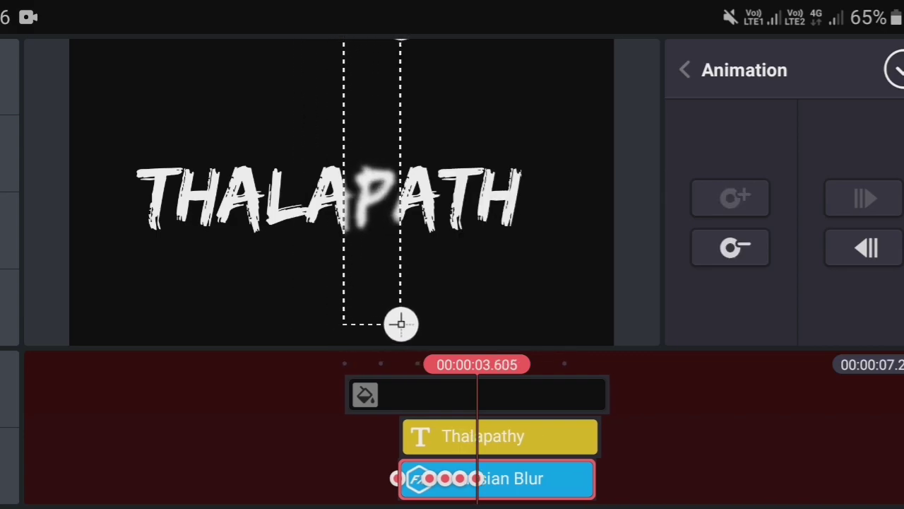
{"action": "left_click_drag", "start_coordinate": [537, 438], "coordinate": [522, 438]}
{"action": "left_click_drag", "start_coordinate": [400, 324], "coordinate": [446, 324]}
{"action": "left_click_drag", "start_coordinate": [536, 438], "coordinate": [521, 438]}
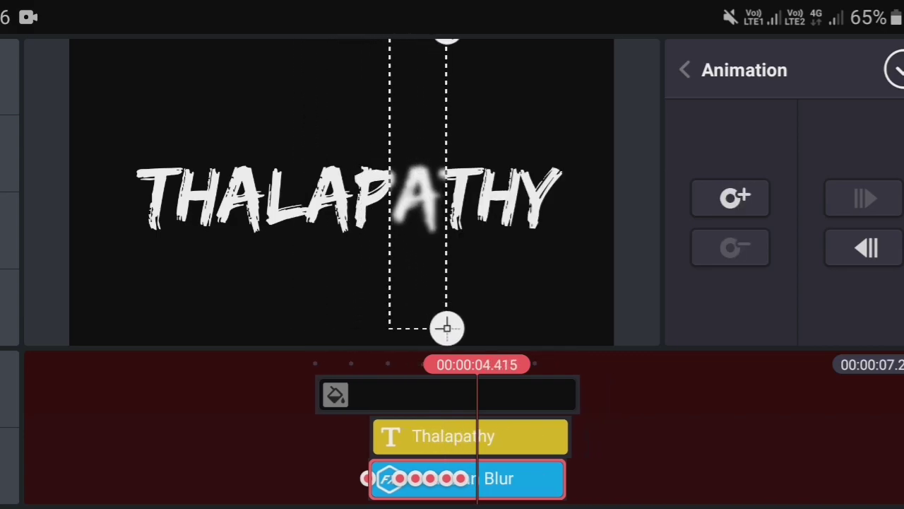
{"action": "left_click_drag", "start_coordinate": [446, 324], "coordinate": [486, 329]}
{"action": "left_click_drag", "start_coordinate": [537, 438], "coordinate": [511, 438]}
{"action": "left_click_drag", "start_coordinate": [485, 329], "coordinate": [533, 327]}
{"action": "left_click_drag", "start_coordinate": [537, 438], "coordinate": [497, 438]}
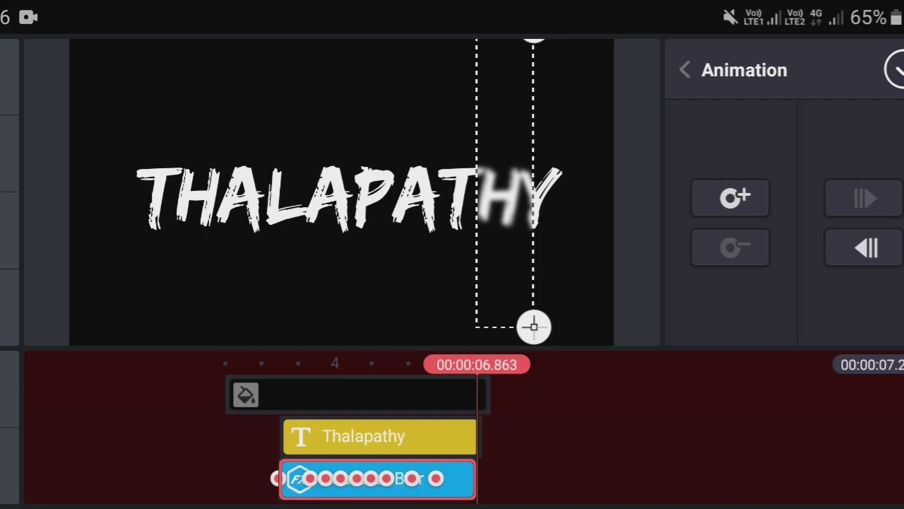
{"action": "left_click_drag", "start_coordinate": [533, 327], "coordinate": [608, 332]}
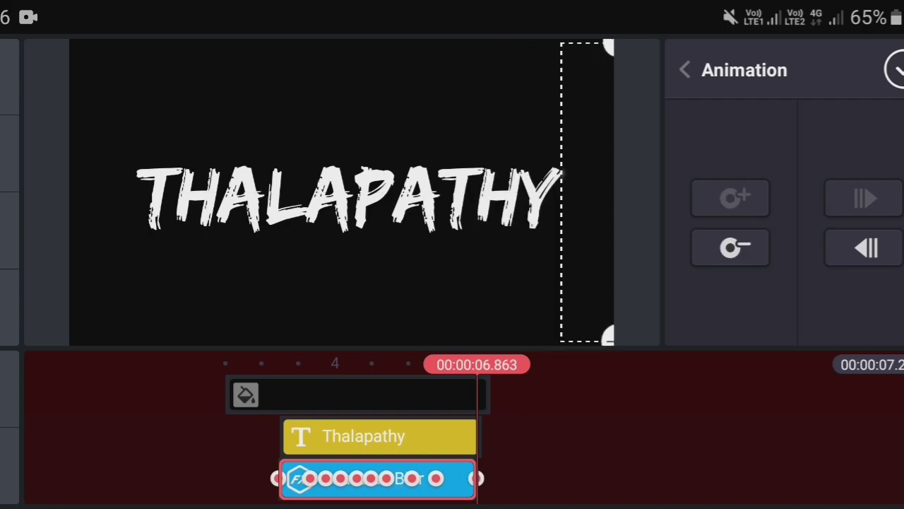
Set the Gaussian Blur shape feather to 50 and return the playhead near the start
{"action": "left_click", "coordinate": [893, 69]}
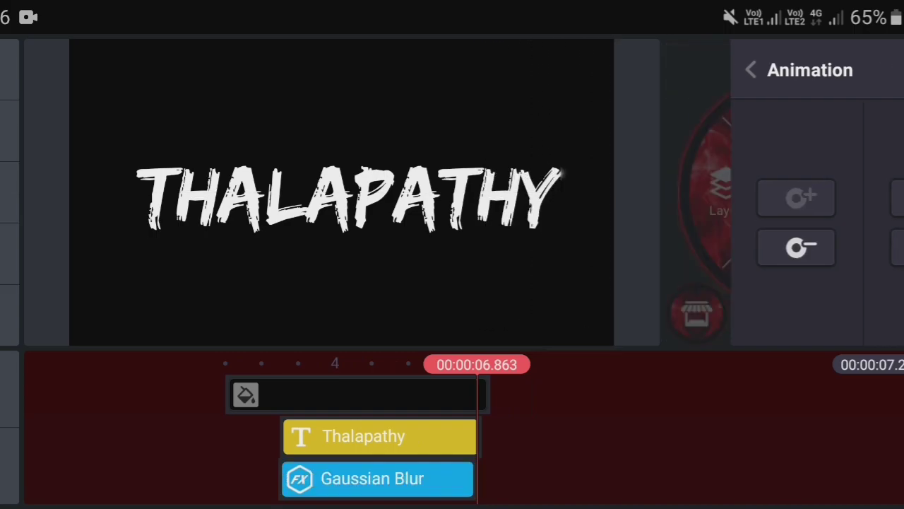
{"action": "left_click", "coordinate": [378, 479]}
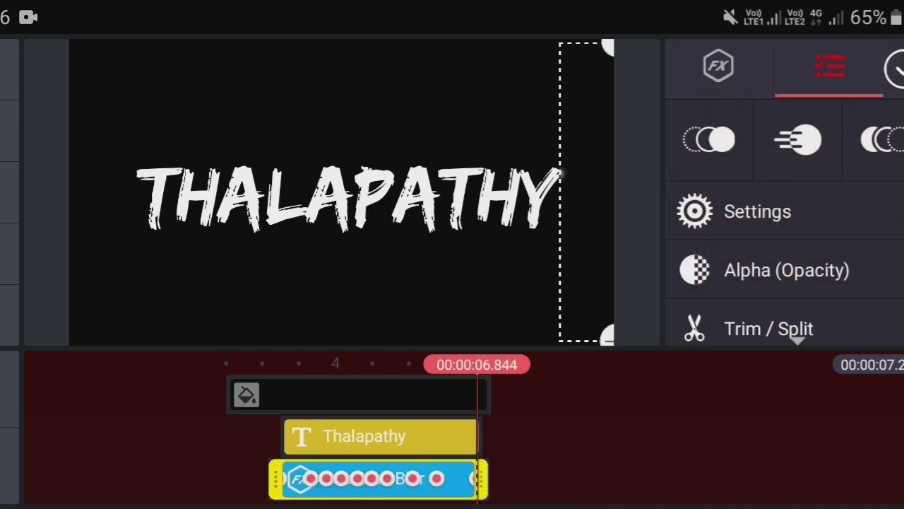
{"action": "scroll", "coordinate": [784, 212], "scroll_direction": "down", "scroll_amount": 3}
{"action": "left_click", "coordinate": [749, 273]}
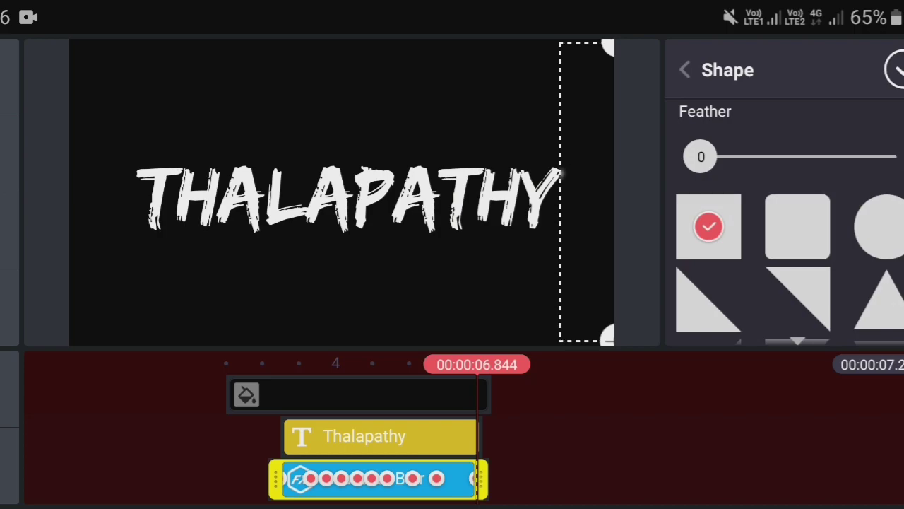
{"action": "left_click_drag", "start_coordinate": [701, 156], "coordinate": [894, 156]}
{"action": "left_click", "coordinate": [893, 68]}
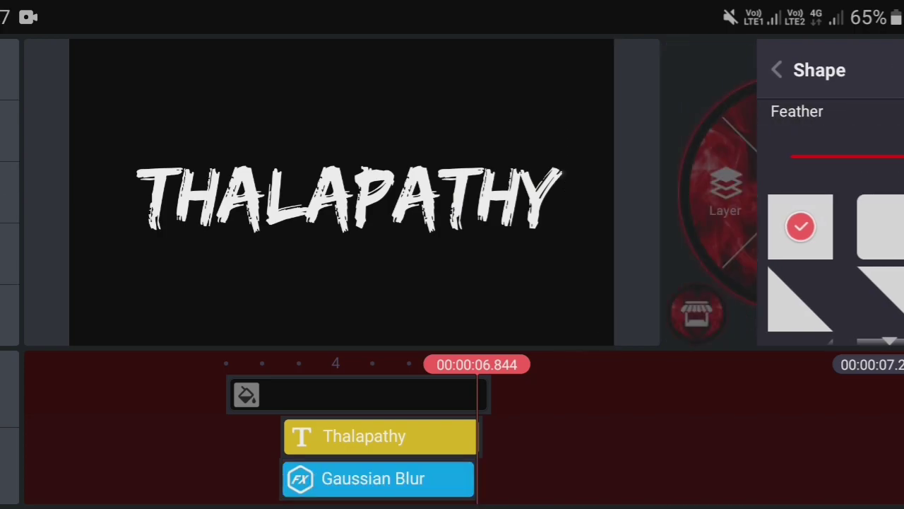
{"action": "left_click_drag", "start_coordinate": [318, 438], "coordinate": [600, 438]}
{"action": "left_click_drag", "start_coordinate": [565, 396], "coordinate": [561, 395]}
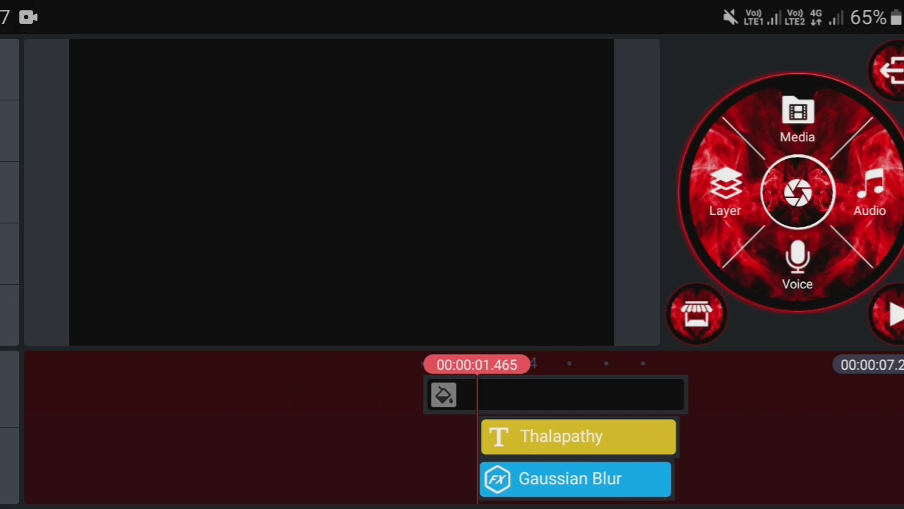
Check in the Asset Store that Wave Warp 2.0 is installed
{"action": "left_click", "coordinate": [726, 190]}
{"action": "left_click", "coordinate": [644, 137]}
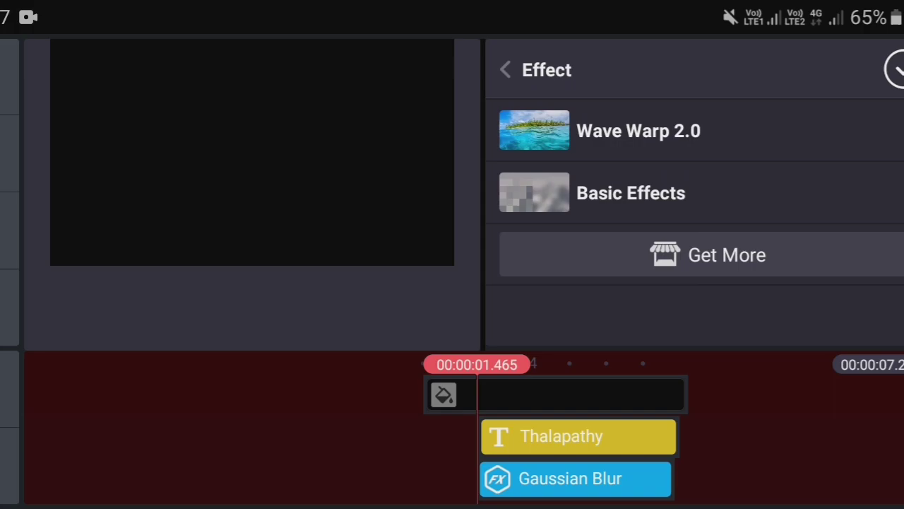
{"action": "left_click", "coordinate": [706, 255]}
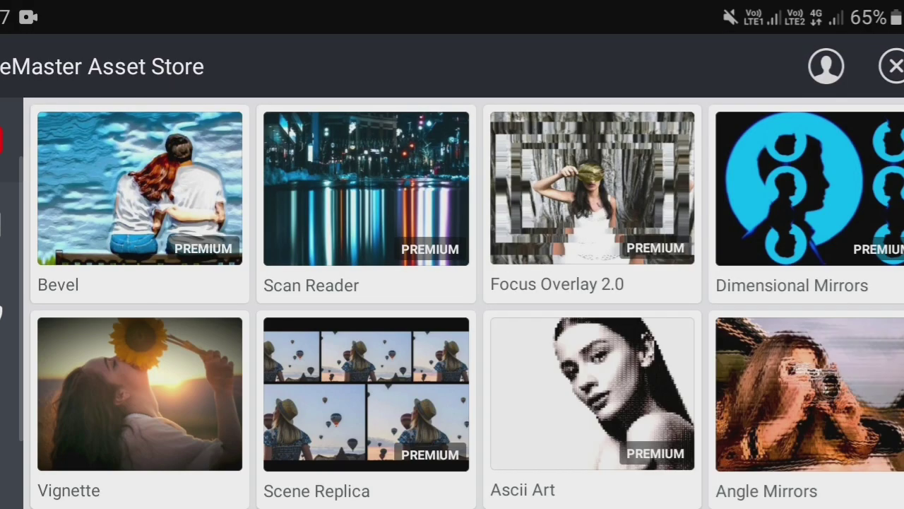
{"action": "scroll", "coordinate": [467, 304], "scroll_direction": "down", "scroll_amount": 10}
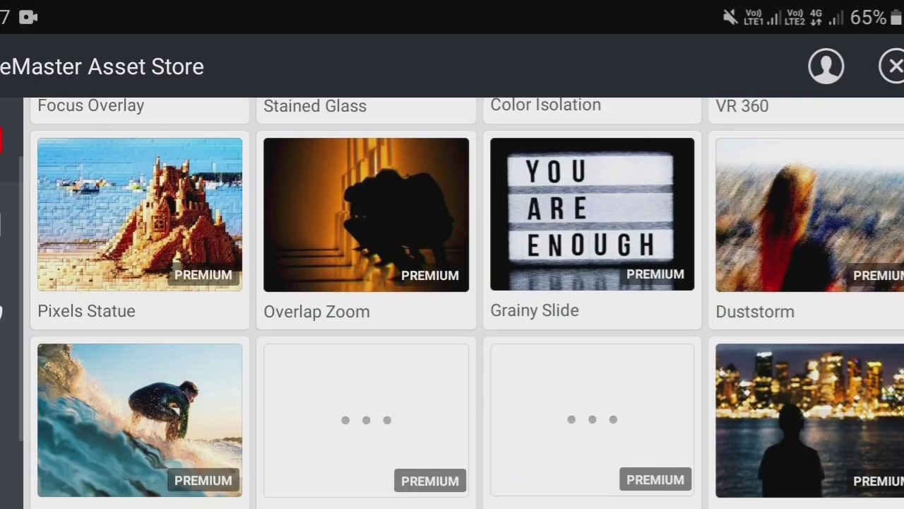
{"action": "scroll", "coordinate": [467, 303], "scroll_direction": "down", "scroll_amount": 2}
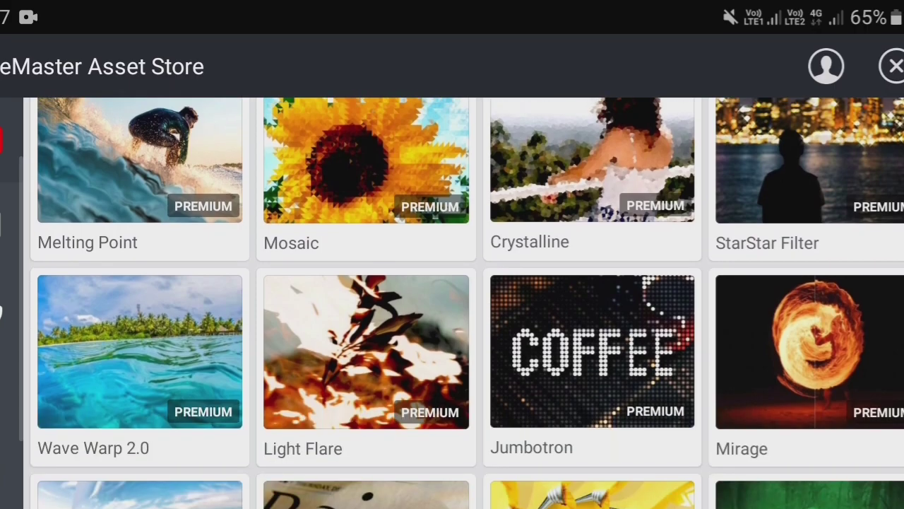
{"action": "left_click", "coordinate": [140, 351]}
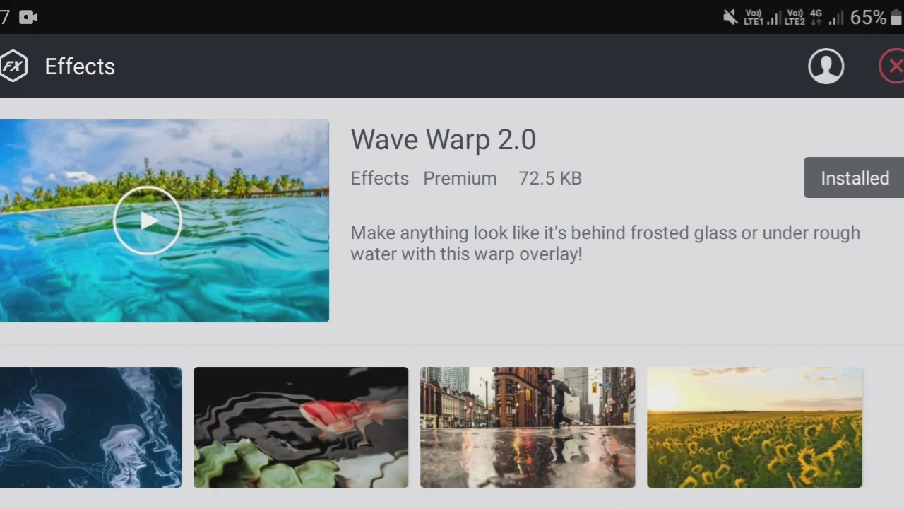
{"action": "left_click", "coordinate": [895, 66]}
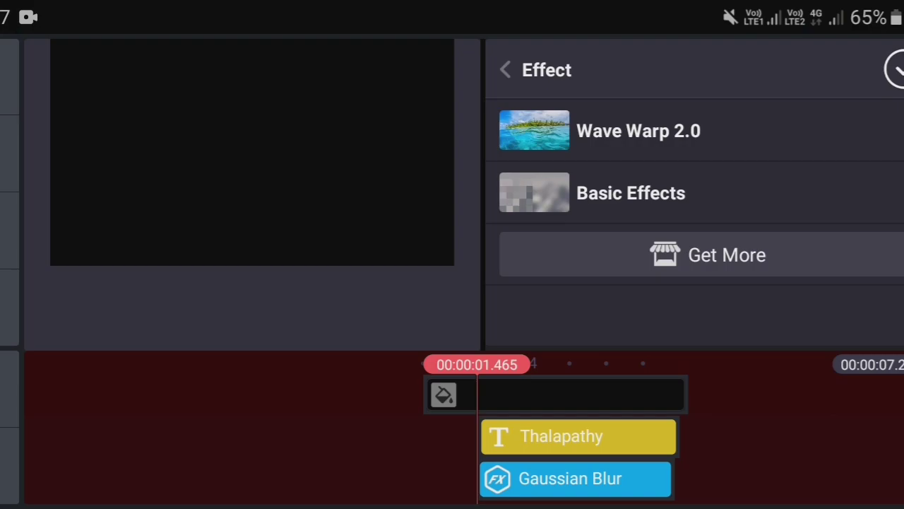
Add a Wave Warp 2.0 effect layer and extend it to about 7.1 s
{"action": "left_click", "coordinate": [600, 131]}
{"action": "left_click", "coordinate": [762, 133]}
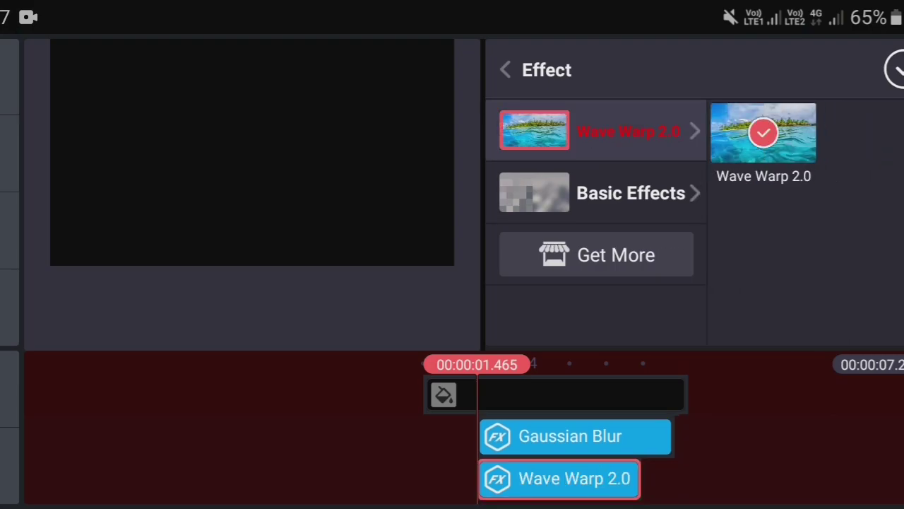
{"action": "left_click", "coordinate": [894, 68]}
{"action": "left_click", "coordinate": [558, 478]}
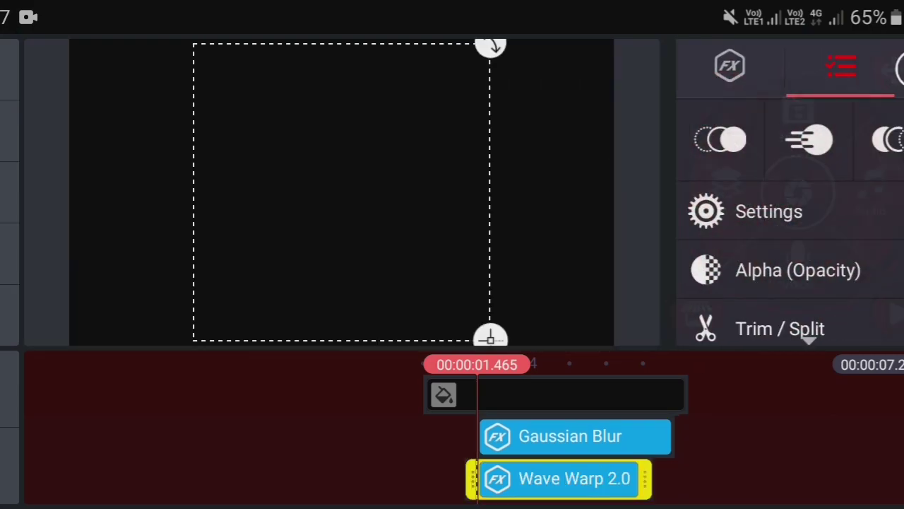
{"action": "left_click_drag", "start_coordinate": [645, 478], "coordinate": [689, 478]}
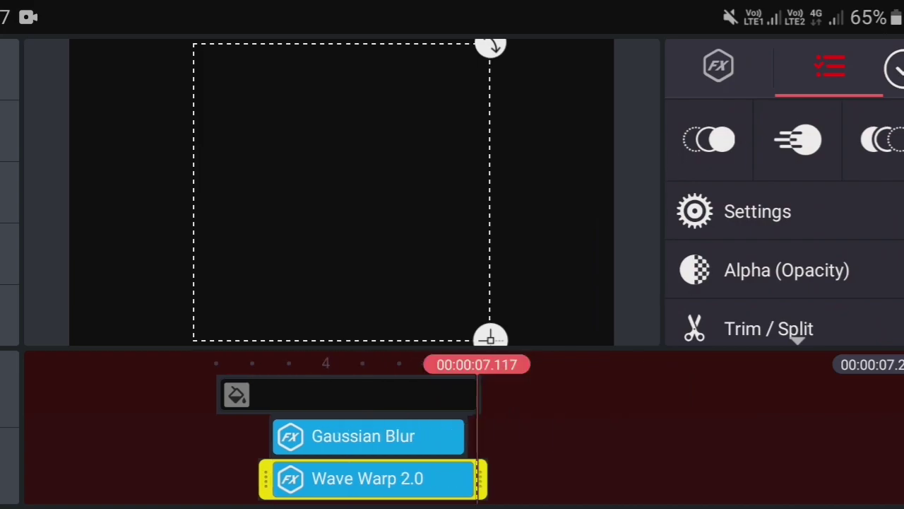
{"action": "scroll", "coordinate": [784, 226], "scroll_direction": "down", "scroll_amount": 3}
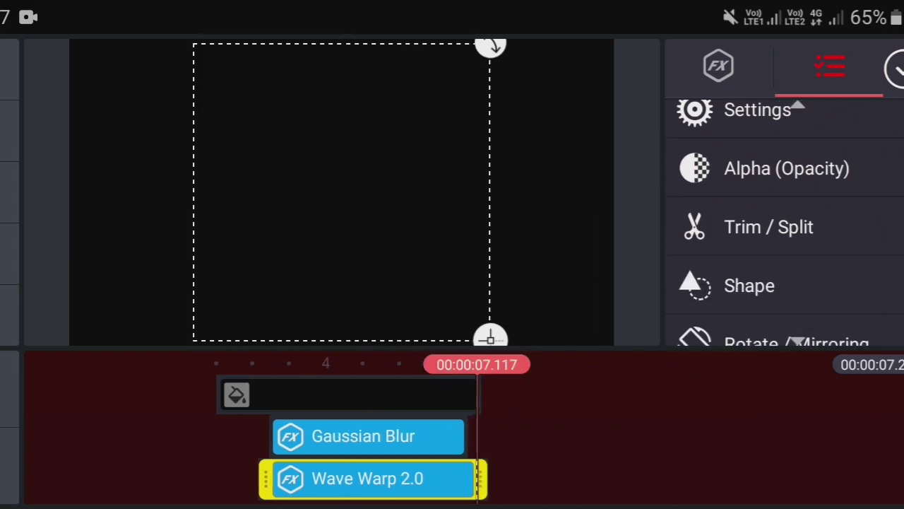
Narrow the Wave Warp mask to a thin strip over the first letter T
{"action": "left_click", "coordinate": [749, 224]}
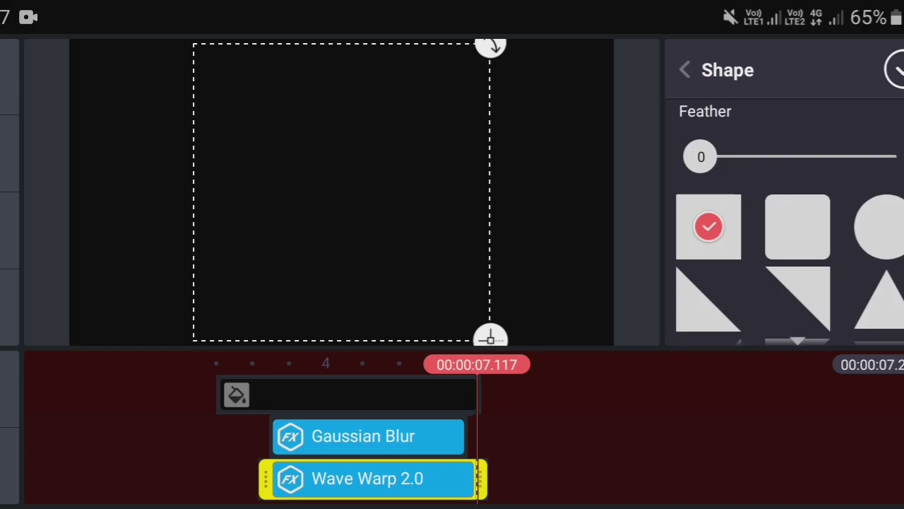
{"action": "left_click_drag", "start_coordinate": [490, 337], "coordinate": [450, 342]}
{"action": "left_click_drag", "start_coordinate": [318, 438], "coordinate": [445, 438]}
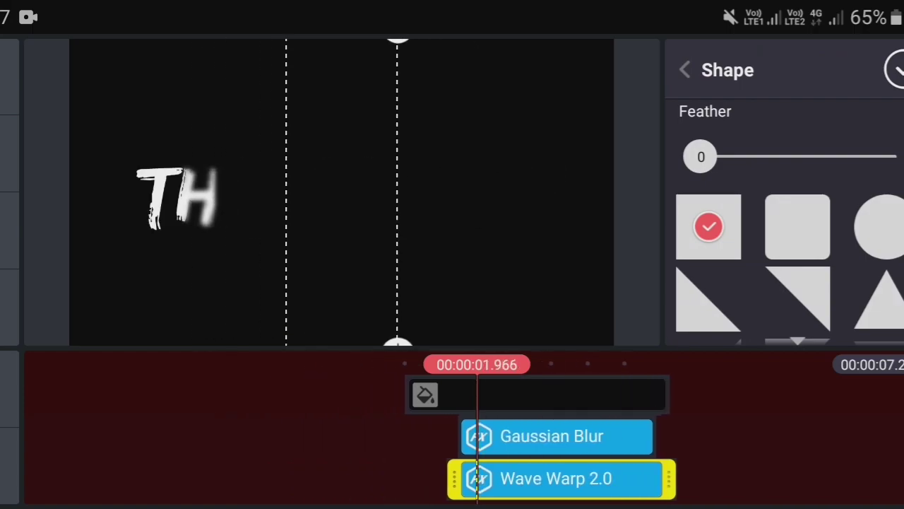
{"action": "left_click_drag", "start_coordinate": [318, 438], "coordinate": [324, 438]}
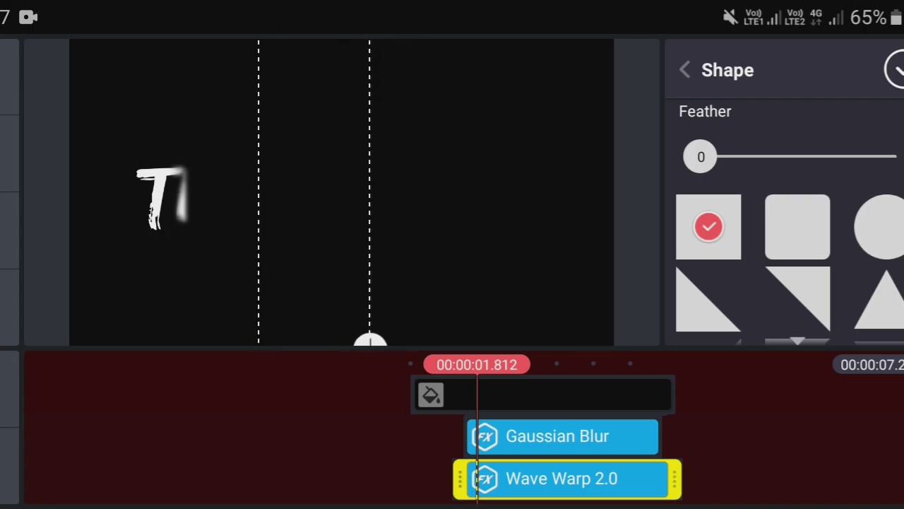
{"action": "left_click_drag", "start_coordinate": [265, 191], "coordinate": [157, 191]}
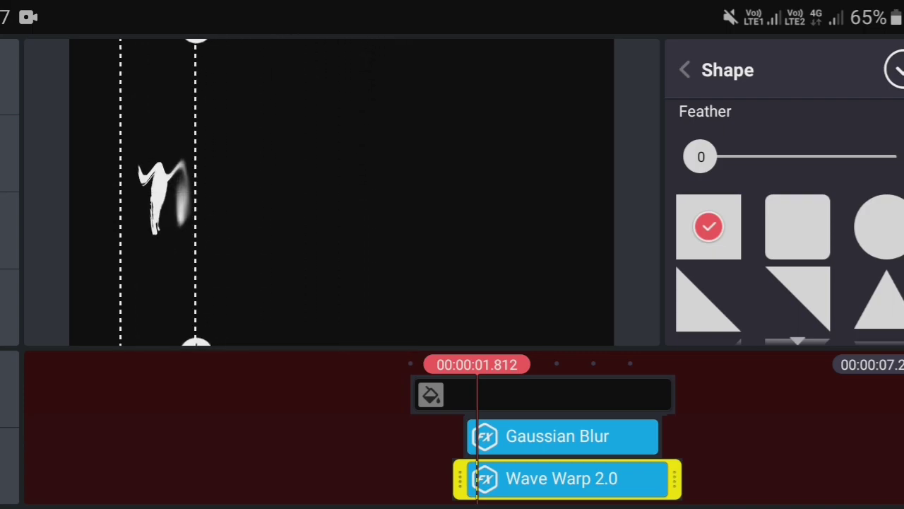
{"action": "key", "text": "Escape"}
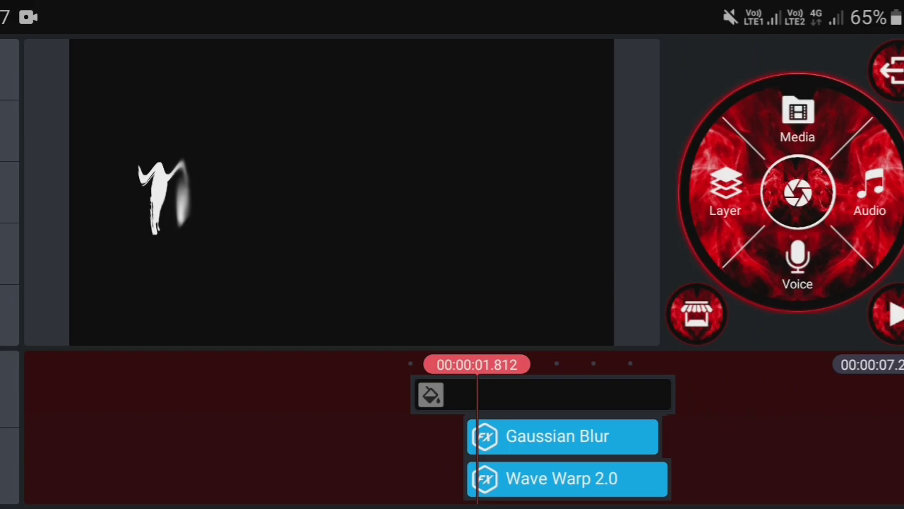
Keyframe the Wave Warp 2.0 strip across the first letters of THALAPATHY
{"action": "left_click", "coordinate": [565, 478]}
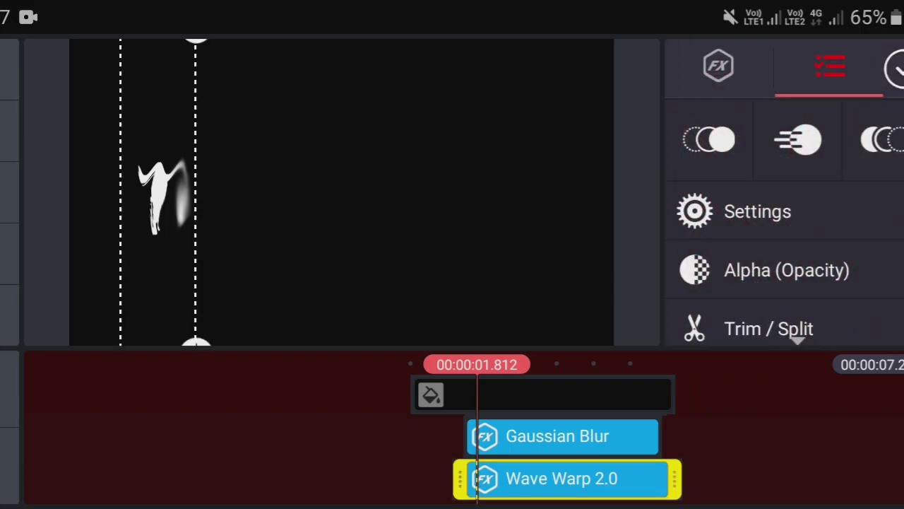
{"action": "left_click", "coordinate": [10, 192]}
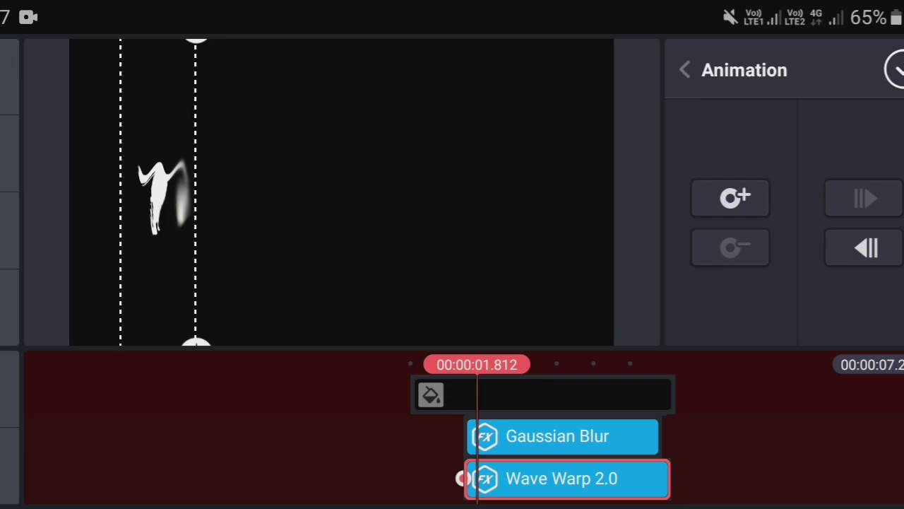
{"action": "left_click_drag", "start_coordinate": [565, 395], "coordinate": [550, 396]}
{"action": "left_click_drag", "start_coordinate": [162, 190], "coordinate": [193, 191]}
{"action": "left_click_drag", "start_coordinate": [549, 395], "coordinate": [535, 395]}
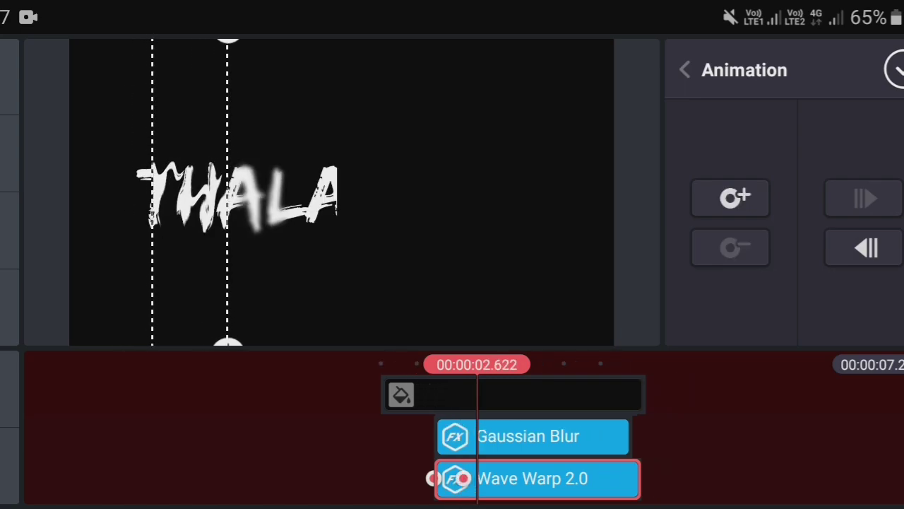
{"action": "left_click_drag", "start_coordinate": [191, 191], "coordinate": [236, 191]}
{"action": "left_click_drag", "start_coordinate": [551, 396], "coordinate": [537, 395]}
{"action": "left_click_drag", "start_coordinate": [212, 190], "coordinate": [258, 191]}
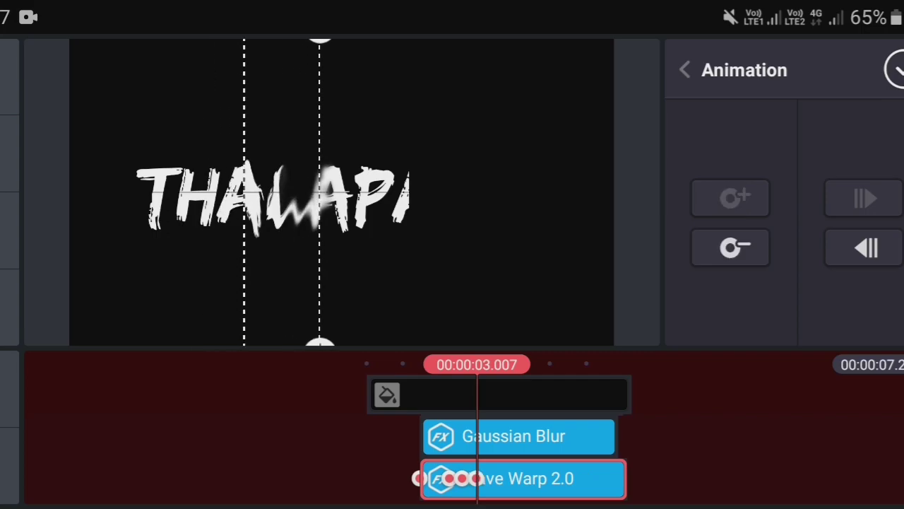
{"action": "left_click_drag", "start_coordinate": [551, 395], "coordinate": [540, 396]}
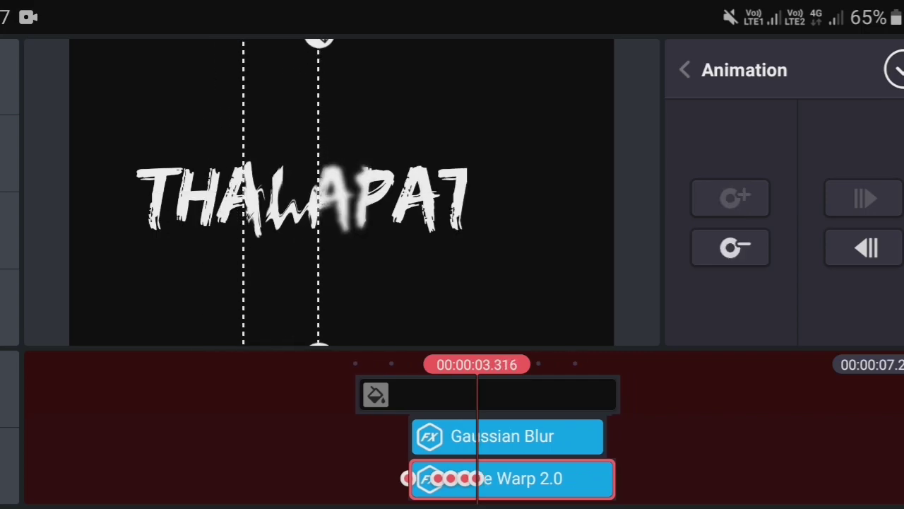
{"action": "left_click_drag", "start_coordinate": [281, 282], "coordinate": [320, 283]}
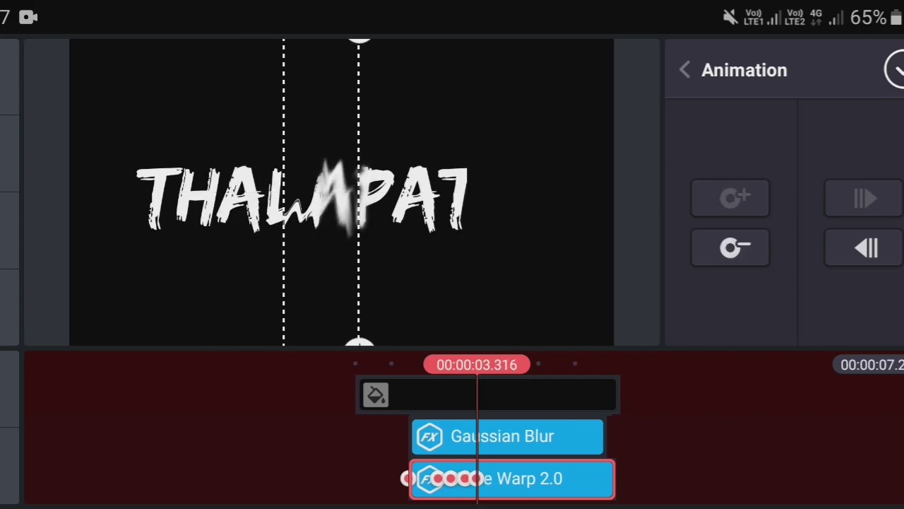
Continue keyframing the warp strip rightward until it sweeps past the final Y
{"action": "left_click", "coordinate": [894, 70]}
{"action": "left_click_drag", "start_coordinate": [322, 282], "coordinate": [362, 283]}
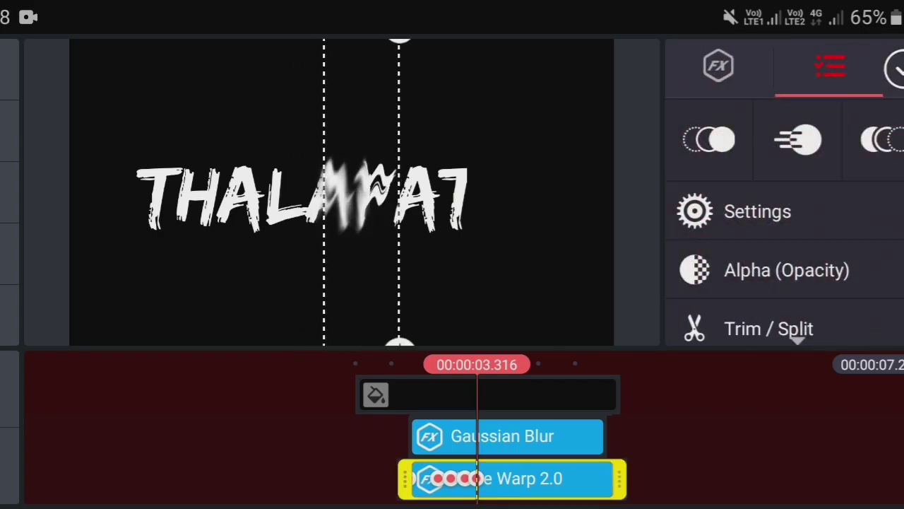
{"action": "left_click_drag", "start_coordinate": [537, 438], "coordinate": [526, 438]}
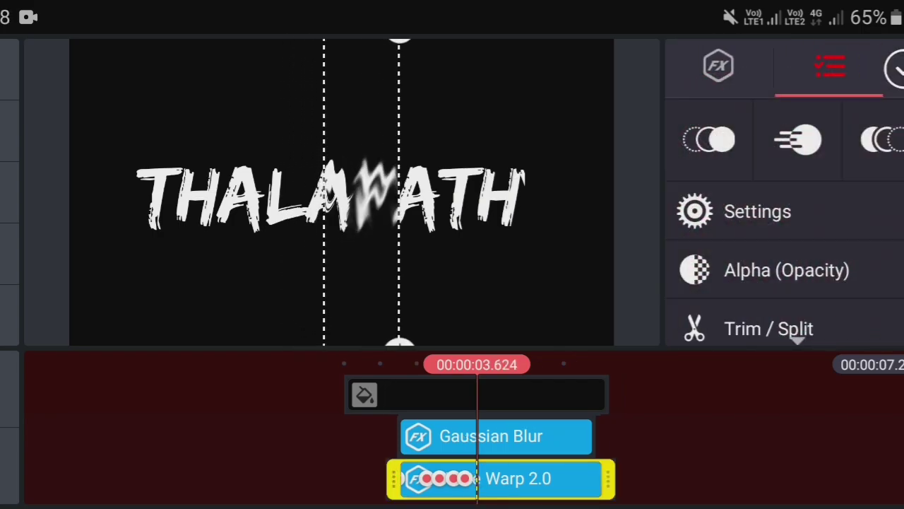
{"action": "left_click", "coordinate": [10, 192]}
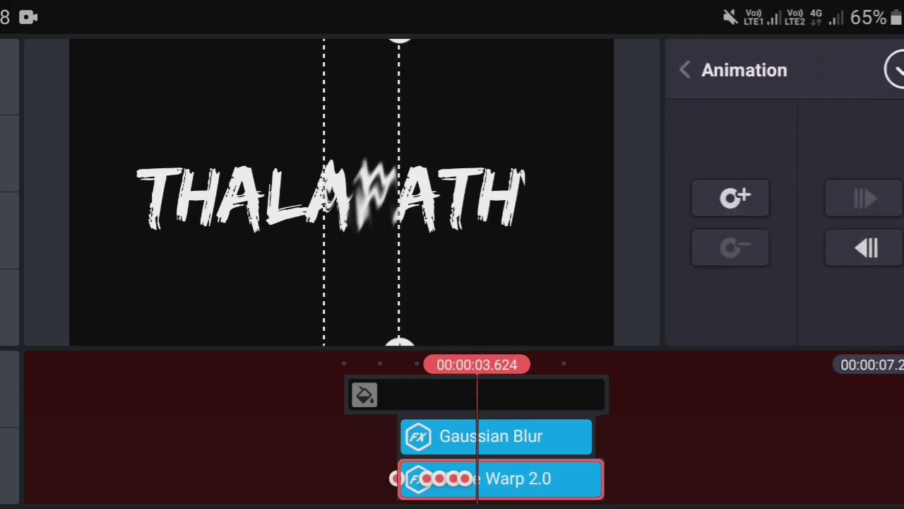
{"action": "left_click_drag", "start_coordinate": [362, 282], "coordinate": [417, 282]}
{"action": "left_click_drag", "start_coordinate": [536, 438], "coordinate": [521, 438]}
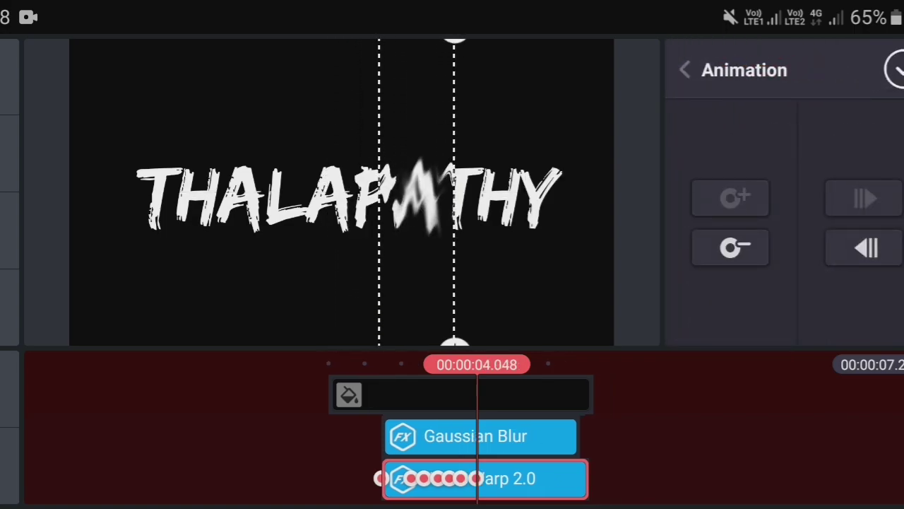
{"action": "left_click_drag", "start_coordinate": [379, 282], "coordinate": [417, 282]}
{"action": "left_click_drag", "start_coordinate": [536, 438], "coordinate": [521, 438]}
{"action": "left_click_drag", "start_coordinate": [417, 282], "coordinate": [452, 283]}
{"action": "left_click_drag", "start_coordinate": [536, 438], "coordinate": [516, 438]}
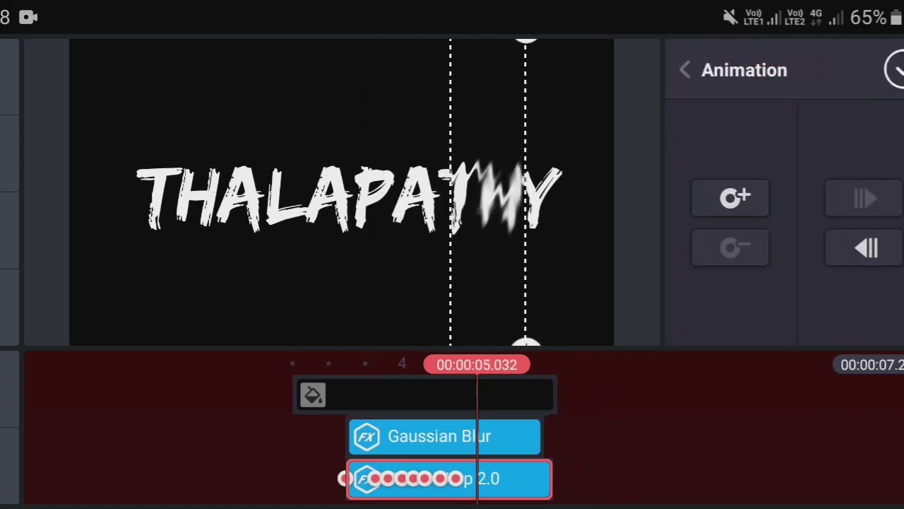
{"action": "left_click_drag", "start_coordinate": [424, 282], "coordinate": [478, 283]}
{"action": "left_click_drag", "start_coordinate": [536, 438], "coordinate": [505, 438]}
{"action": "left_click_drag", "start_coordinate": [478, 283], "coordinate": [502, 282]}
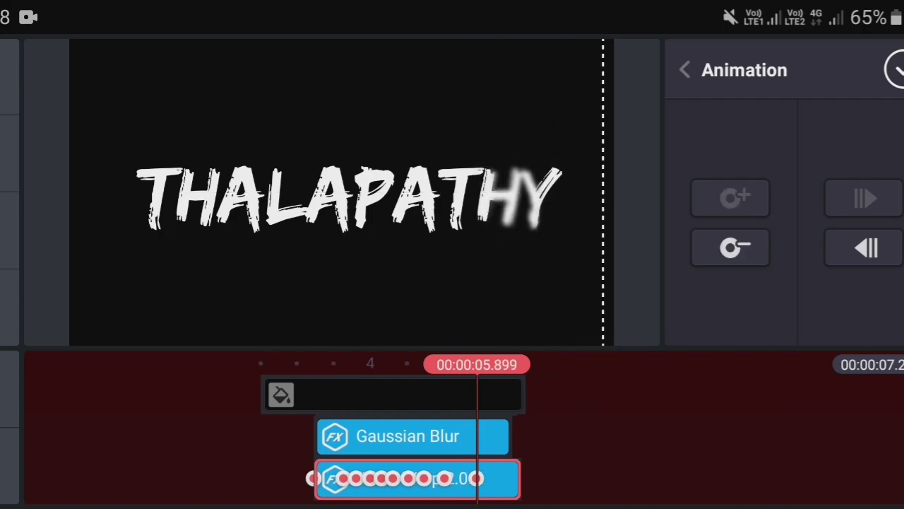
Reselect the Wave Warp 2.0 clip and set its Shape feather to 50
{"action": "left_click", "coordinate": [893, 69]}
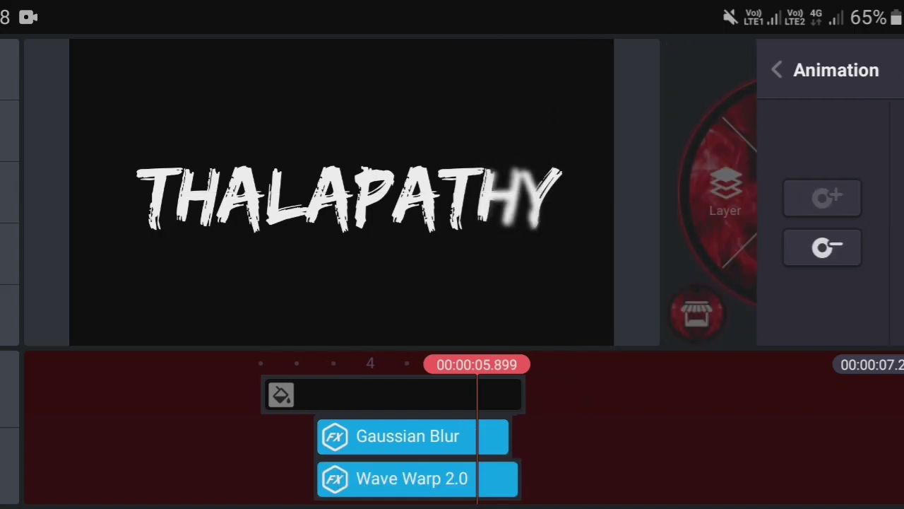
{"action": "left_click", "coordinate": [417, 478]}
{"action": "scroll", "coordinate": [784, 226], "scroll_direction": "down", "scroll_amount": 3}
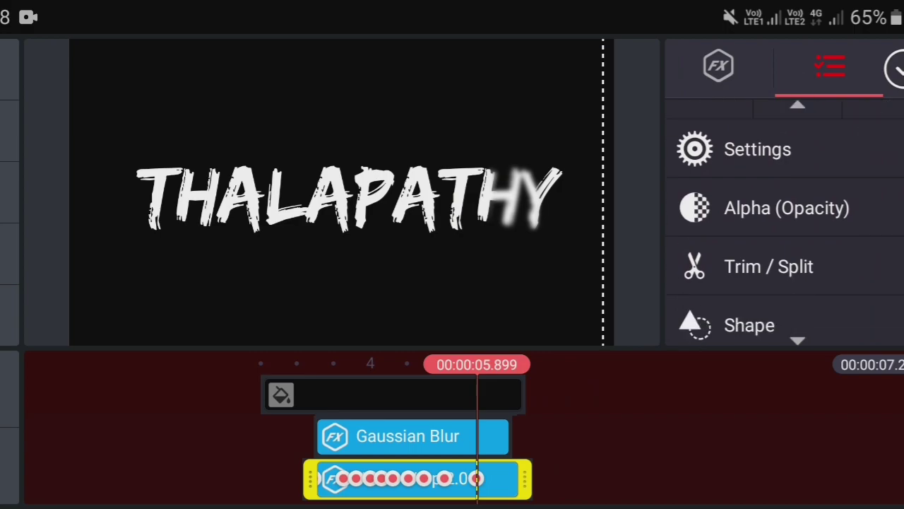
{"action": "scroll", "coordinate": [784, 226], "scroll_direction": "down", "scroll_amount": 1}
{"action": "left_click", "coordinate": [749, 238]}
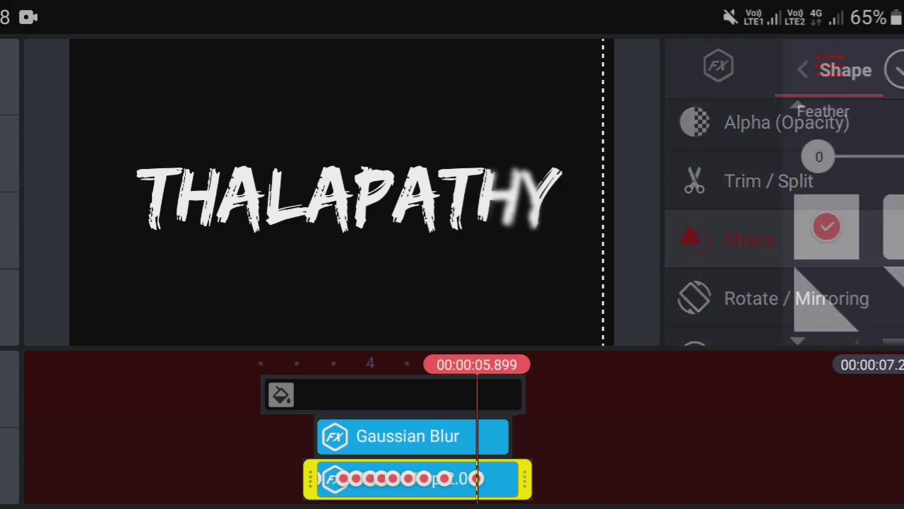
{"action": "left_click_drag", "start_coordinate": [701, 156], "coordinate": [896, 156]}
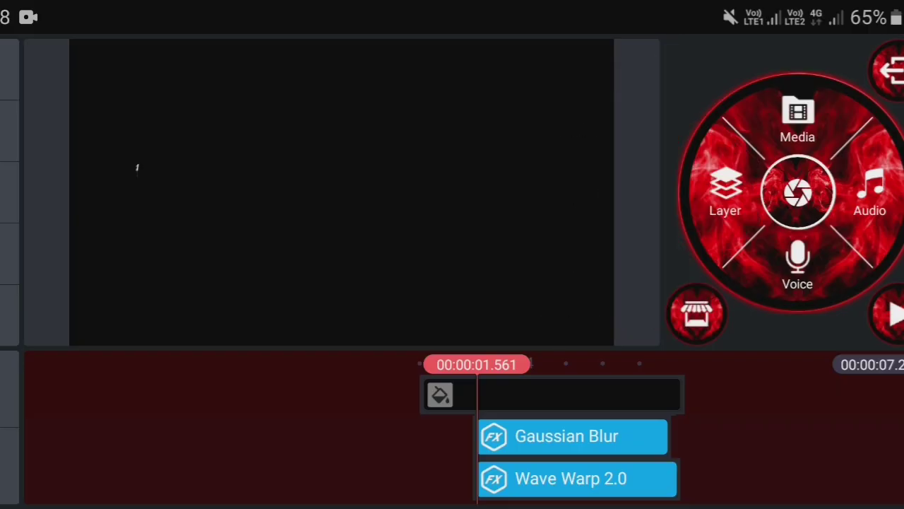
Add the actor photo from Download as a layer, enlarge it to fill the frame, and move it up
{"action": "left_click", "coordinate": [726, 190]}
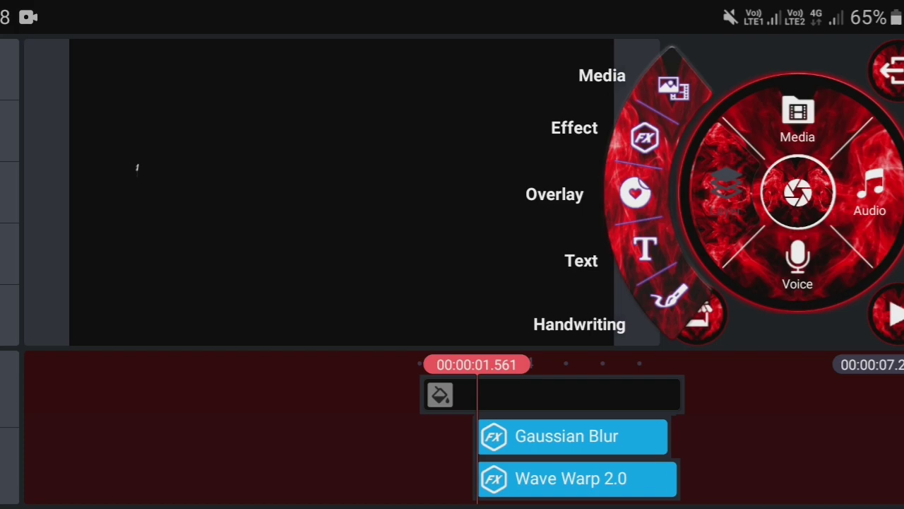
{"action": "left_click", "coordinate": [673, 87]}
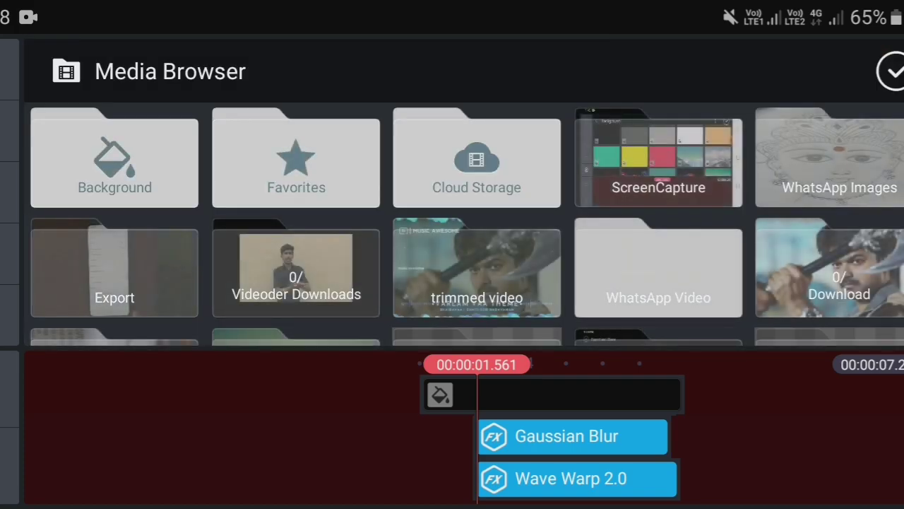
{"action": "left_click", "coordinate": [839, 275]}
{"action": "left_click", "coordinate": [296, 157]}
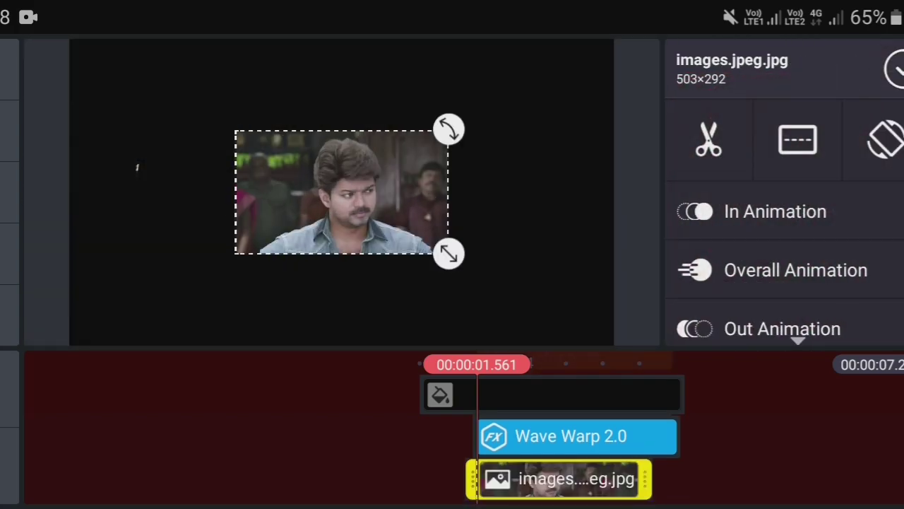
{"action": "mouse_move", "coordinate": [636, 452]}
{"action": "left_mouse_down"}
{"action": "mouse_move", "coordinate": [474, 452]}
{"action": "mouse_move", "coordinate": [519, 479]}
{"action": "left_mouse_up"}
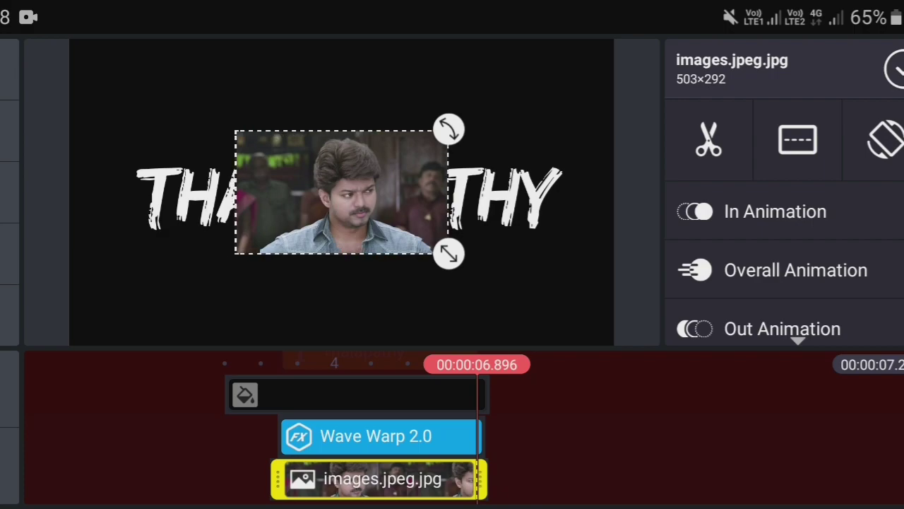
{"action": "left_click_drag", "start_coordinate": [449, 254], "coordinate": [693, 396]}
{"action": "mouse_move", "coordinate": [339, 211]}
{"action": "left_mouse_down"}
{"action": "mouse_move", "coordinate": [339, 155]}
{"action": "mouse_move", "coordinate": [347, 195]}
{"action": "left_mouse_up"}
{"action": "scroll", "coordinate": [784, 212], "scroll_direction": "down", "scroll_amount": 5}
{"action": "scroll", "coordinate": [784, 212], "scroll_direction": "down", "scroll_amount": 5}
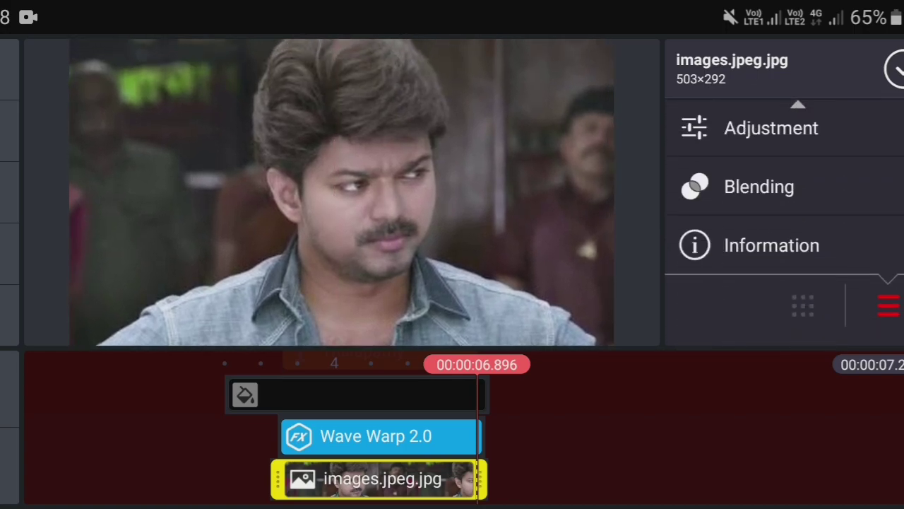
Set the actor photo layer's blending mode to Screen
{"action": "left_click", "coordinate": [758, 195]}
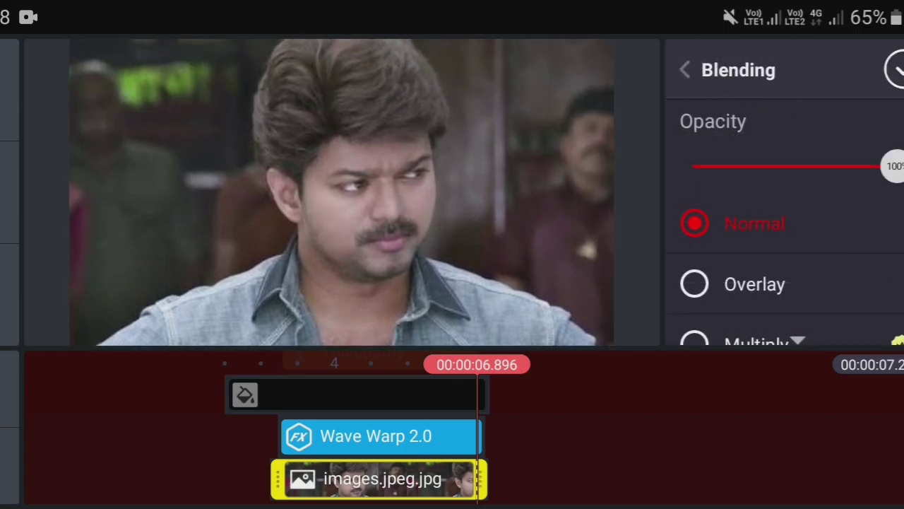
{"action": "scroll", "coordinate": [784, 282], "scroll_direction": "down", "scroll_amount": 2}
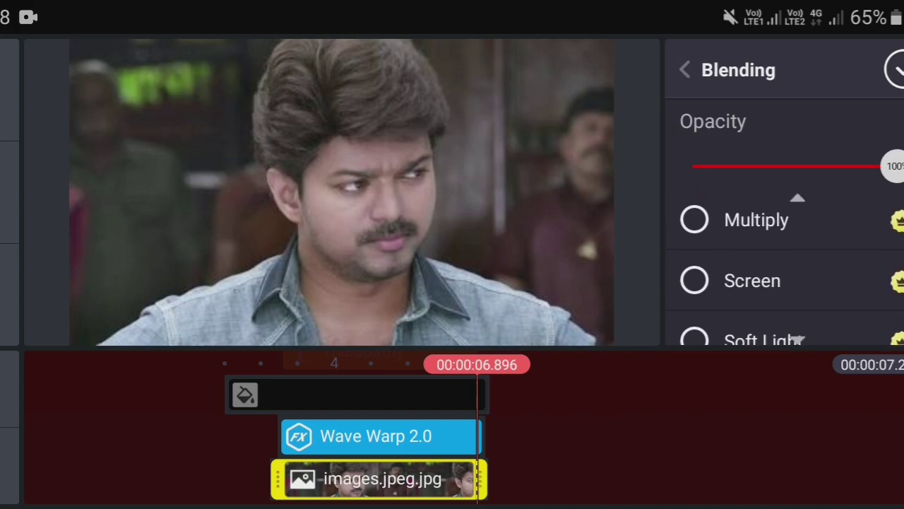
{"action": "left_click", "coordinate": [752, 281]}
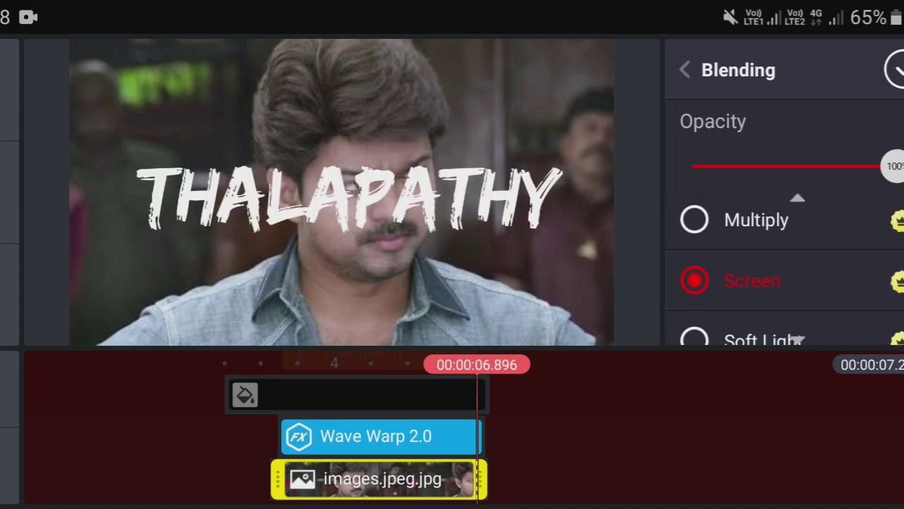
{"action": "scroll", "coordinate": [784, 282], "scroll_direction": "down", "scroll_amount": 2}
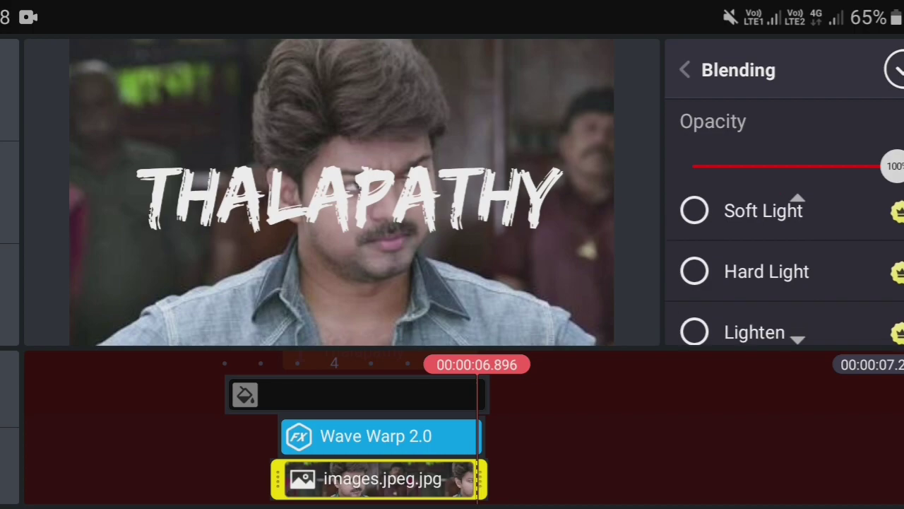
{"action": "left_click", "coordinate": [893, 70]}
Lower the photo's contrast to -85, saturation to -96, and reduce its brightness
{"action": "left_click", "coordinate": [381, 478]}
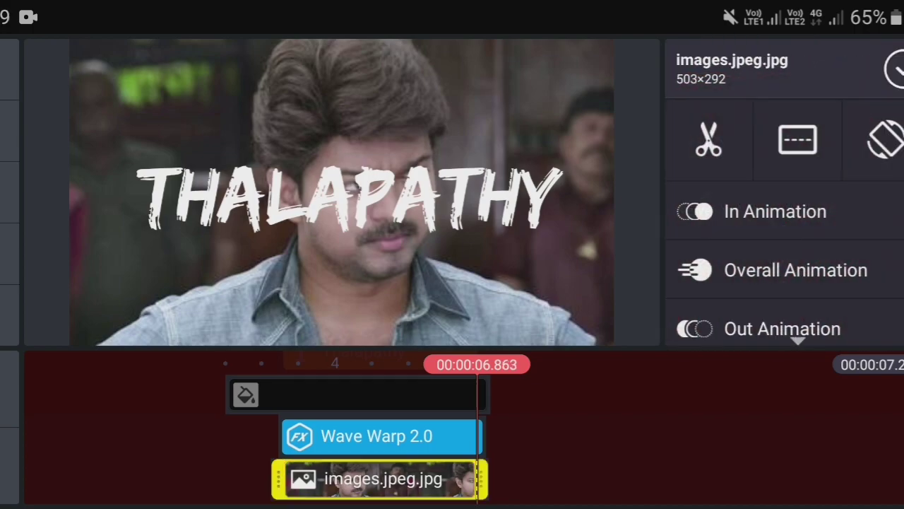
{"action": "scroll", "coordinate": [784, 226], "scroll_direction": "down", "scroll_amount": 1}
{"action": "scroll", "coordinate": [784, 226], "scroll_direction": "down", "scroll_amount": 1}
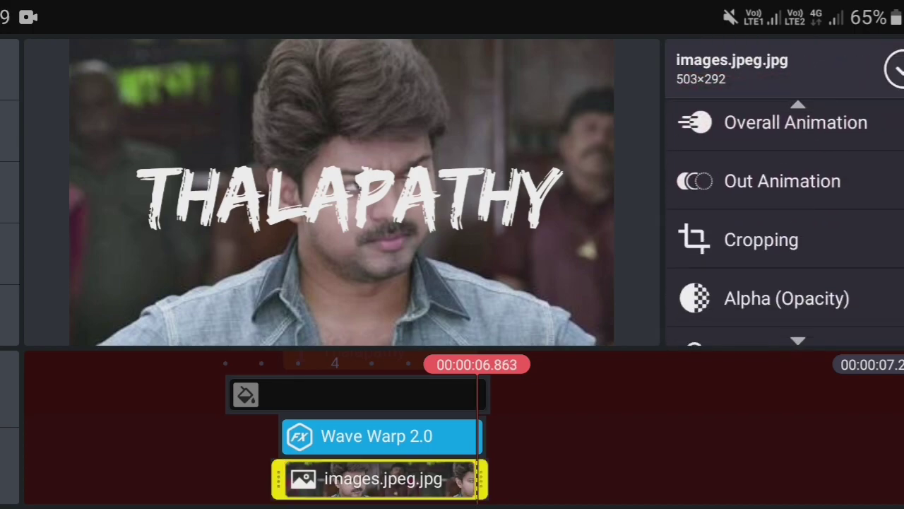
{"action": "scroll", "coordinate": [784, 226], "scroll_direction": "down", "scroll_amount": 1}
{"action": "scroll", "coordinate": [784, 226], "scroll_direction": "down", "scroll_amount": 1}
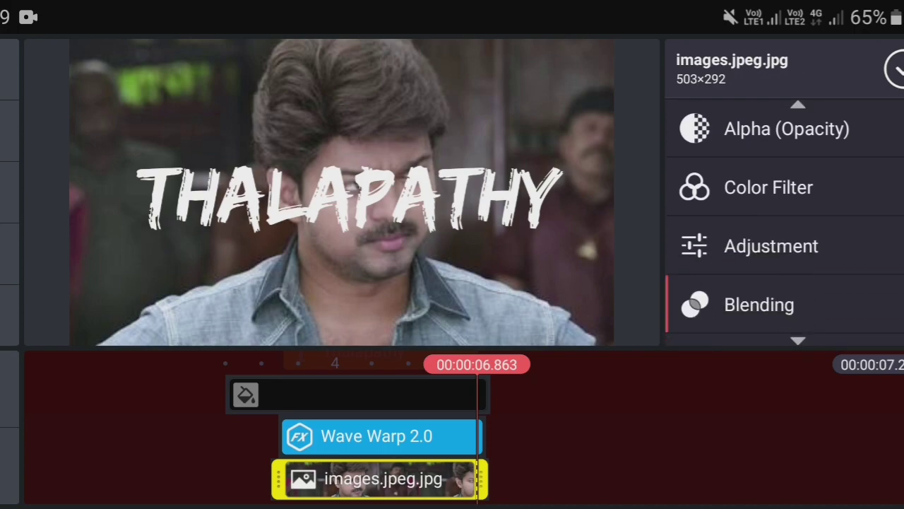
{"action": "left_click", "coordinate": [770, 246]}
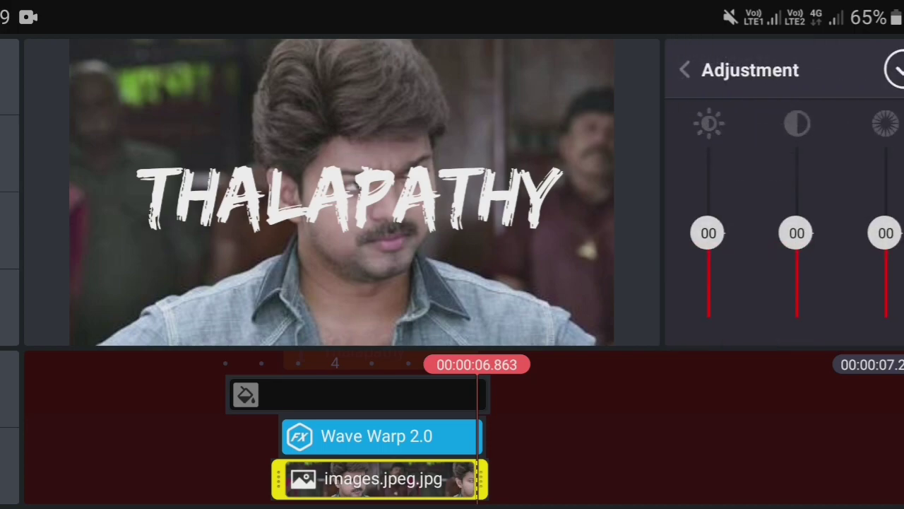
{"action": "left_click_drag", "start_coordinate": [796, 233], "coordinate": [796, 262]}
{"action": "left_click_drag", "start_coordinate": [885, 233], "coordinate": [886, 263]}
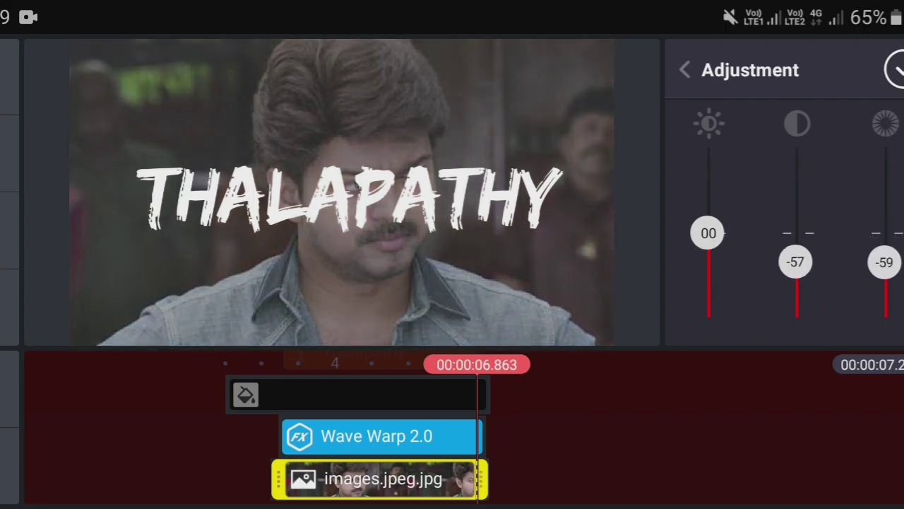
{"action": "left_click_drag", "start_coordinate": [796, 262], "coordinate": [796, 271]}
{"action": "left_click_drag", "start_coordinate": [885, 262], "coordinate": [886, 274]}
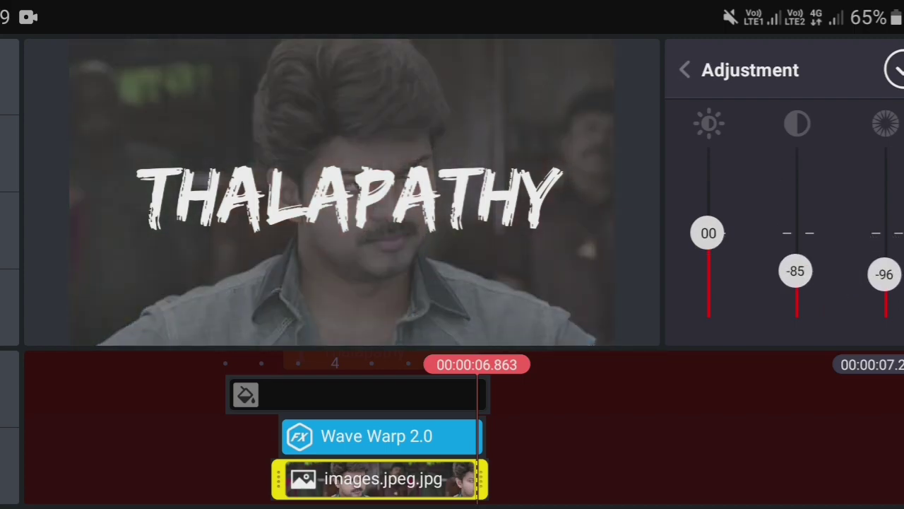
{"action": "left_click_drag", "start_coordinate": [709, 233], "coordinate": [708, 257]}
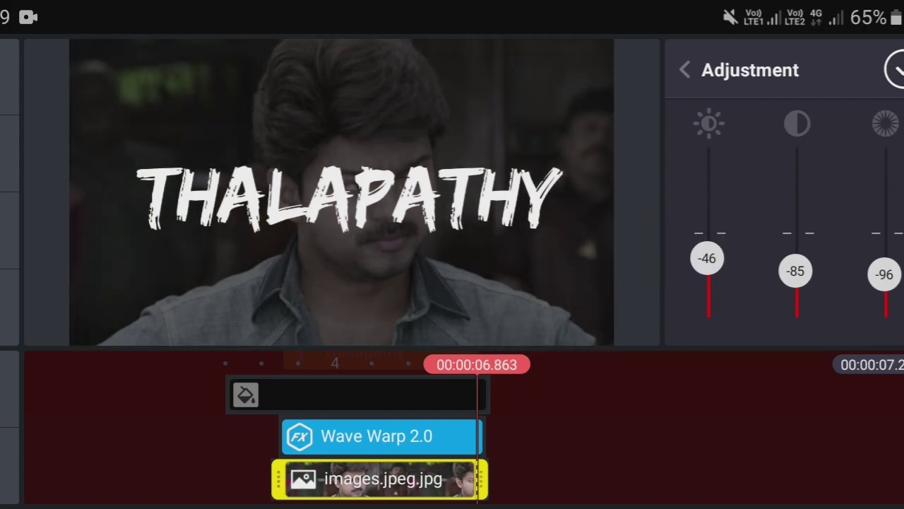
{"action": "left_click", "coordinate": [894, 69]}
{"action": "left_click_drag", "start_coordinate": [353, 438], "coordinate": [604, 438]}
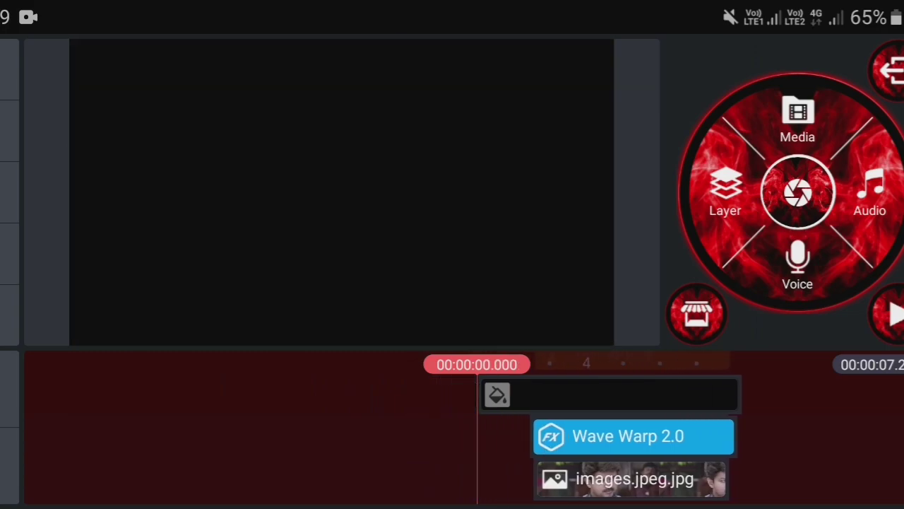
Add the smoke video from the Download folder as a layer and shift it left
{"action": "left_click", "coordinate": [725, 191]}
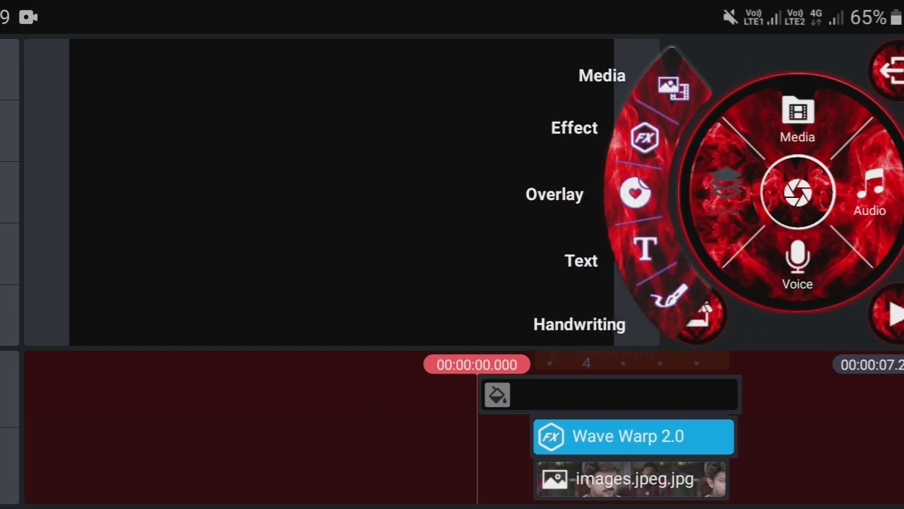
{"action": "left_click", "coordinate": [673, 86]}
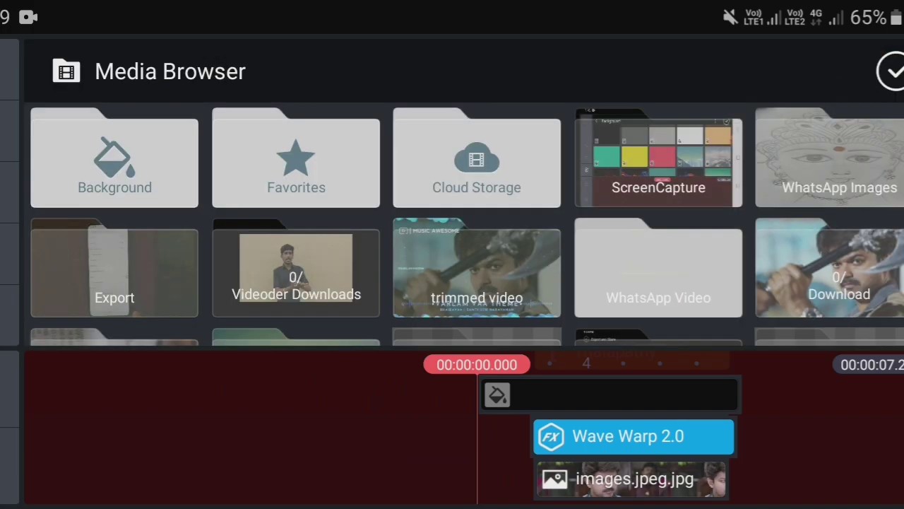
{"action": "left_click", "coordinate": [830, 272]}
{"action": "left_click", "coordinate": [477, 157]}
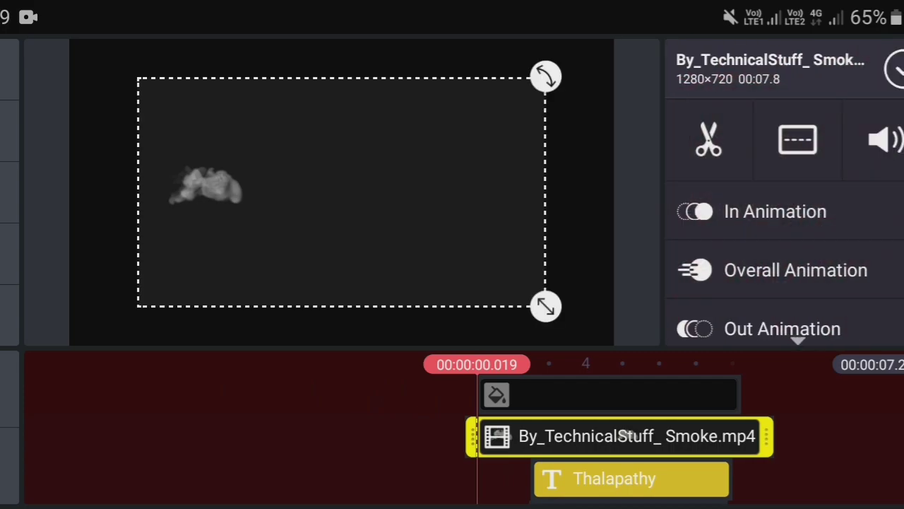
{"action": "left_click_drag", "start_coordinate": [342, 191], "coordinate": [205, 188]}
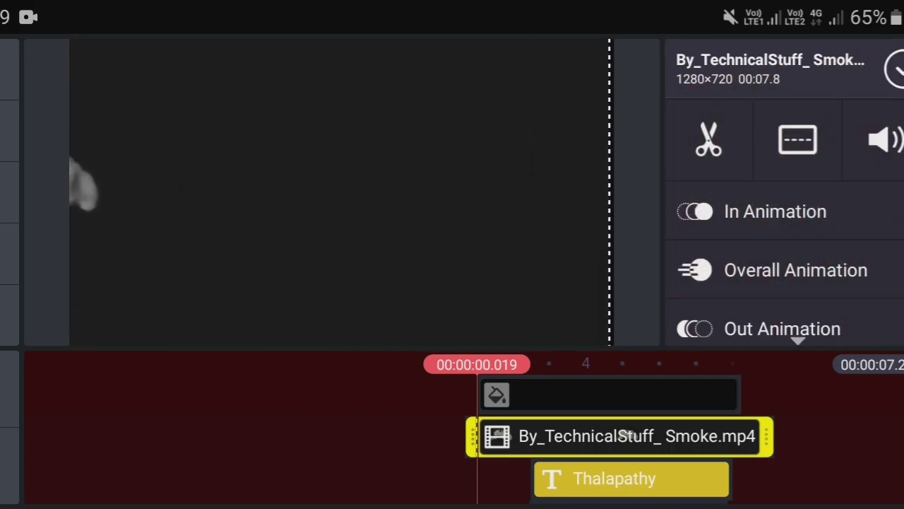
Set the smoke clip's blending mode to Screen
{"action": "left_click", "coordinate": [339, 212]}
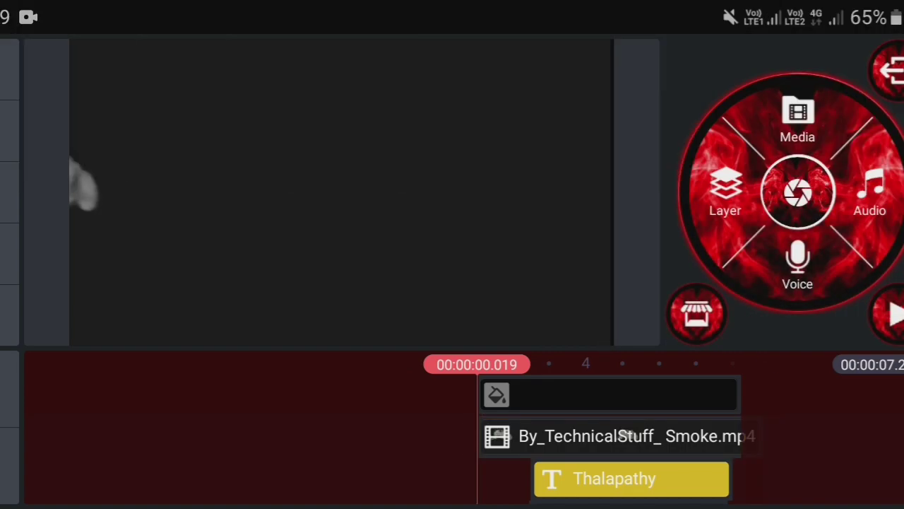
{"action": "left_click", "coordinate": [622, 436]}
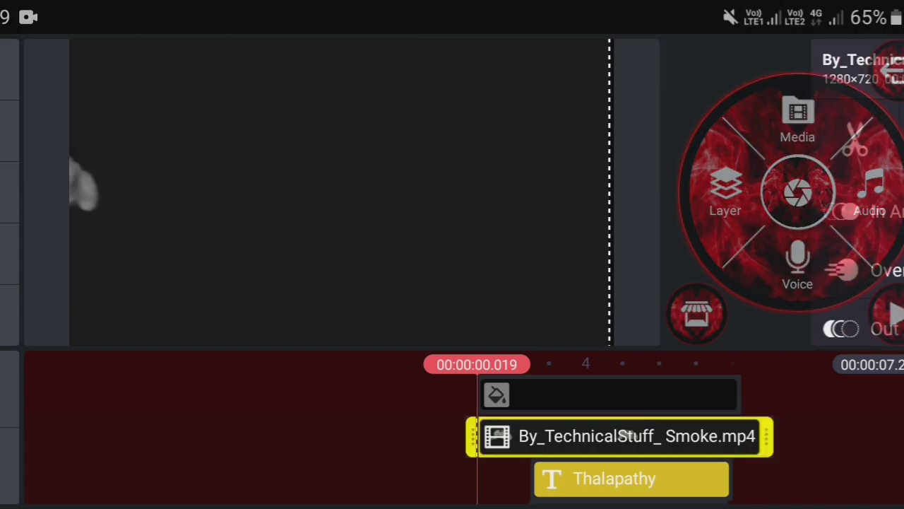
{"action": "scroll", "coordinate": [784, 212], "scroll_direction": "down", "scroll_amount": 2}
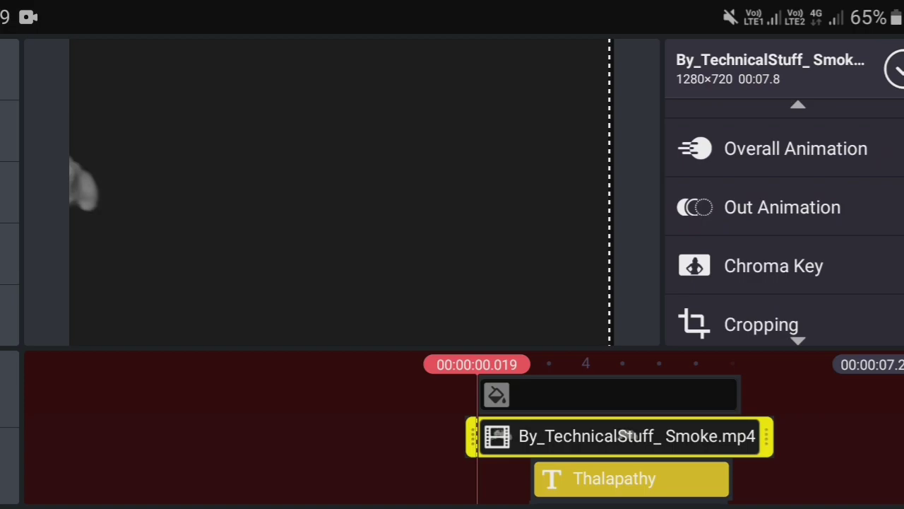
{"action": "scroll", "coordinate": [784, 219], "scroll_direction": "down", "scroll_amount": 3}
{"action": "scroll", "coordinate": [784, 219], "scroll_direction": "down", "scroll_amount": 2}
{"action": "scroll", "coordinate": [784, 219], "scroll_direction": "down", "scroll_amount": 2}
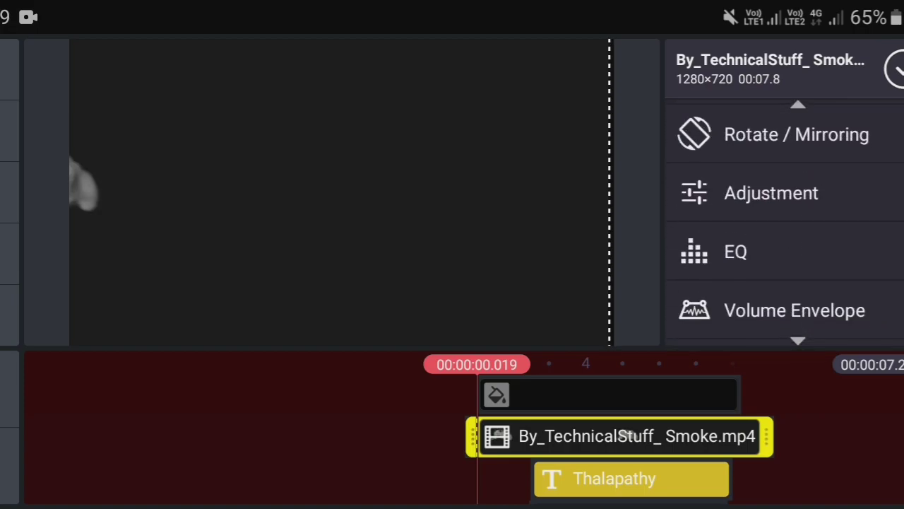
{"action": "scroll", "coordinate": [784, 219], "scroll_direction": "down", "scroll_amount": 2}
{"action": "scroll", "coordinate": [784, 219], "scroll_direction": "down", "scroll_amount": 1}
{"action": "scroll", "coordinate": [784, 219], "scroll_direction": "down", "scroll_amount": 1}
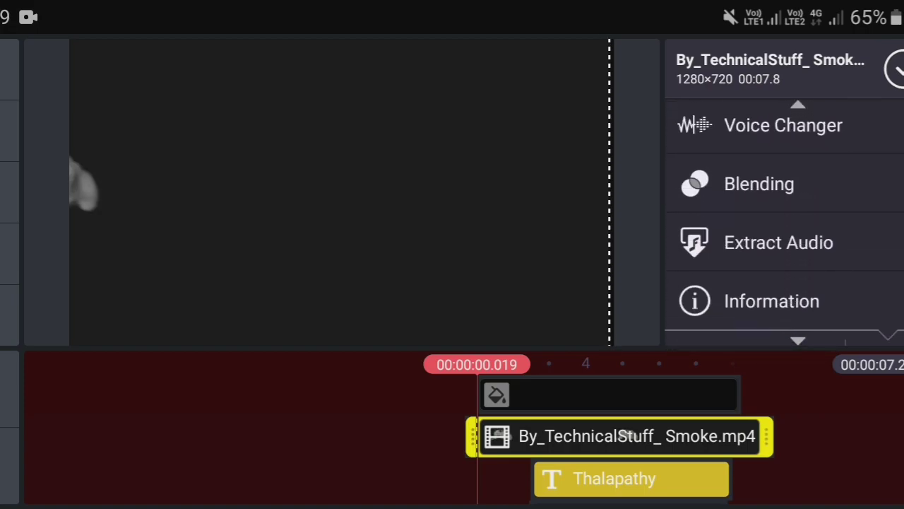
{"action": "left_click", "coordinate": [759, 184]}
{"action": "scroll", "coordinate": [784, 275], "scroll_direction": "down", "scroll_amount": 2}
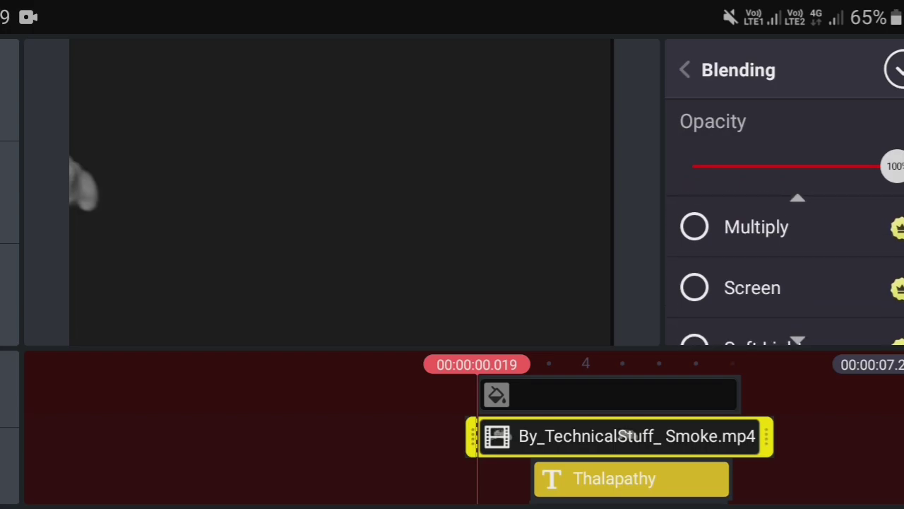
{"action": "left_click", "coordinate": [753, 288]}
{"action": "left_click", "coordinate": [894, 69]}
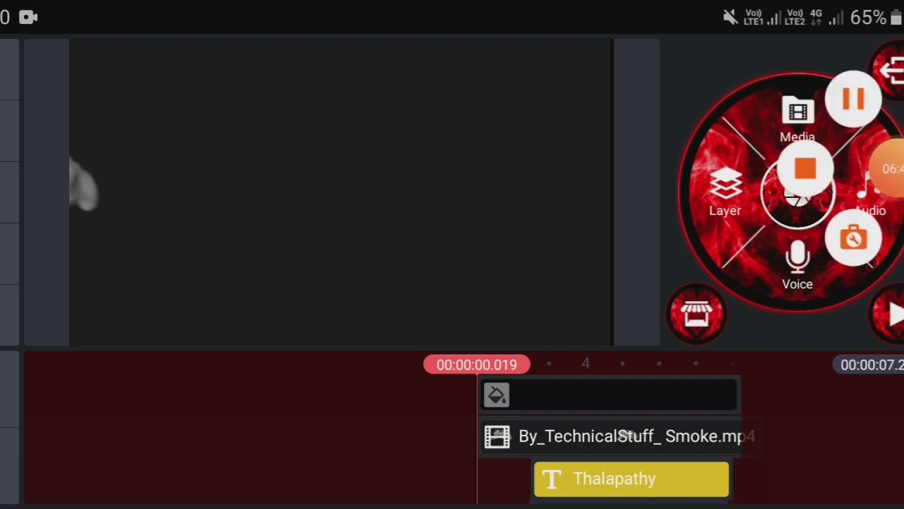
Add the Bairavaa theme song as an audio track, then review all layers in the timeline
{"action": "left_click", "coordinate": [868, 191]}
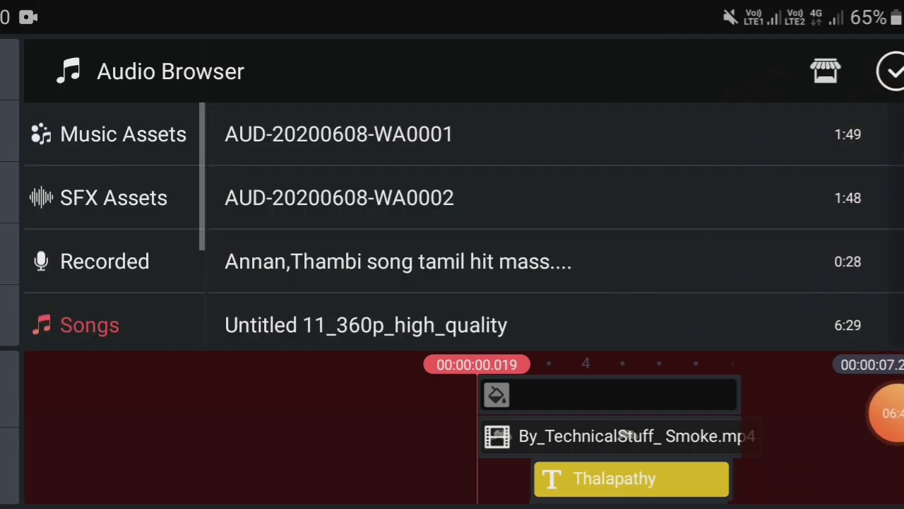
{"action": "scroll", "coordinate": [551, 226], "scroll_direction": "down", "scroll_amount": 1}
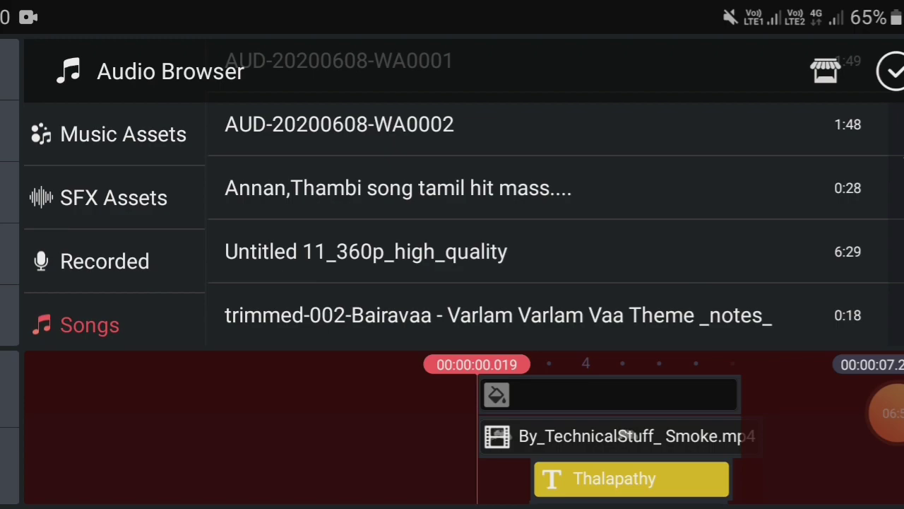
{"action": "left_click", "coordinate": [424, 315]}
{"action": "left_click", "coordinate": [751, 315]}
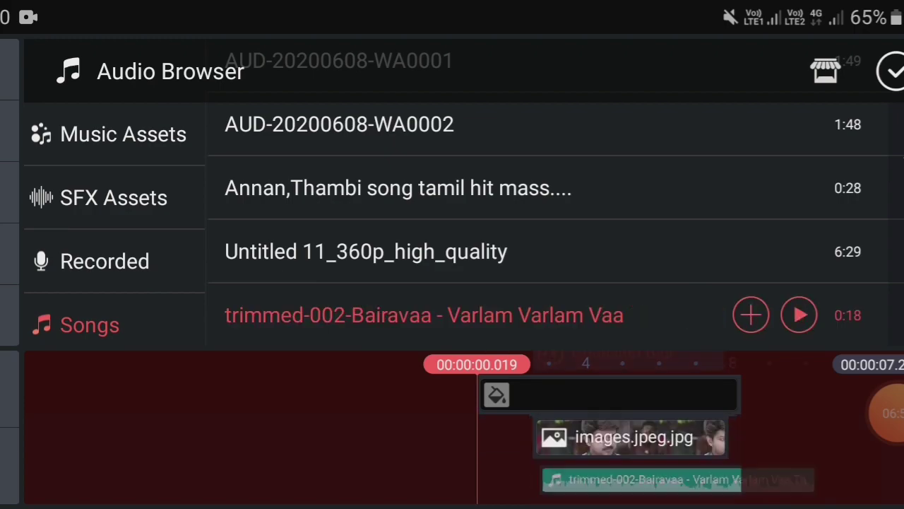
{"action": "left_click", "coordinate": [891, 71]}
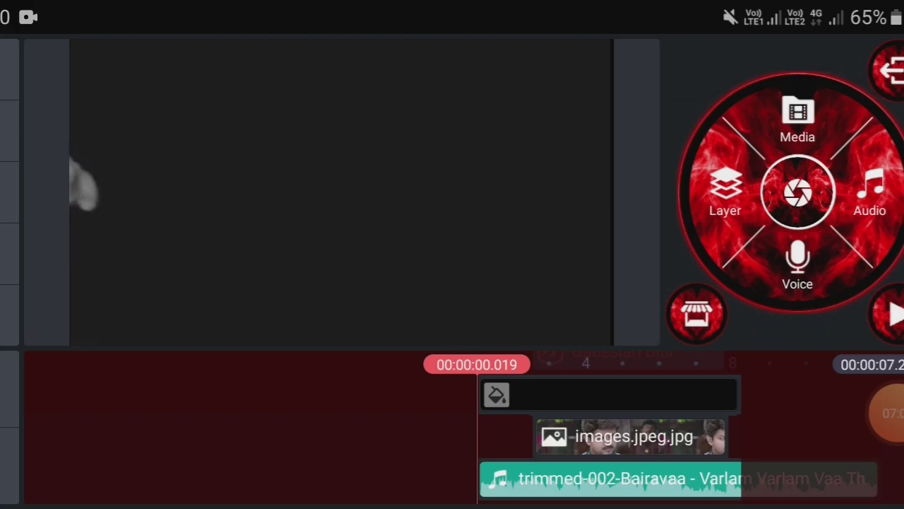
{"action": "left_click_drag", "start_coordinate": [283, 424], "coordinate": [282, 106]}
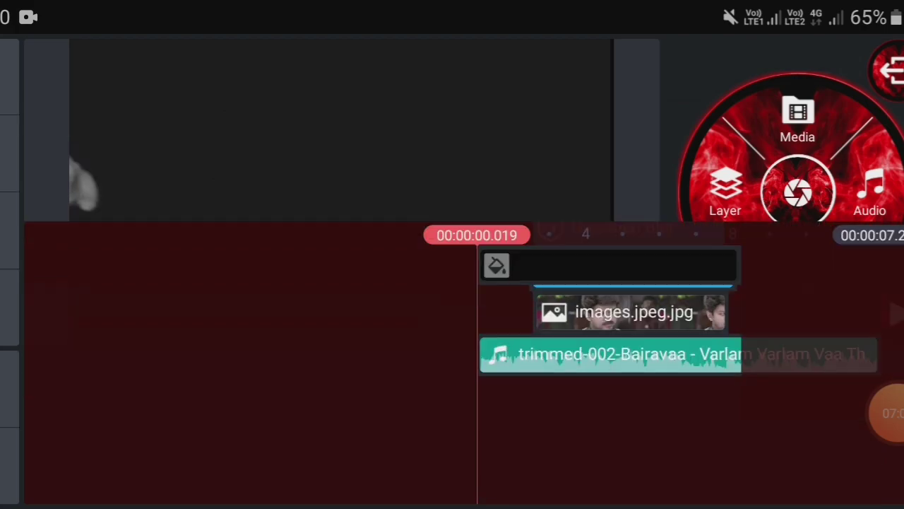
{"action": "left_click_drag", "start_coordinate": [636, 438], "coordinate": [572, 438]}
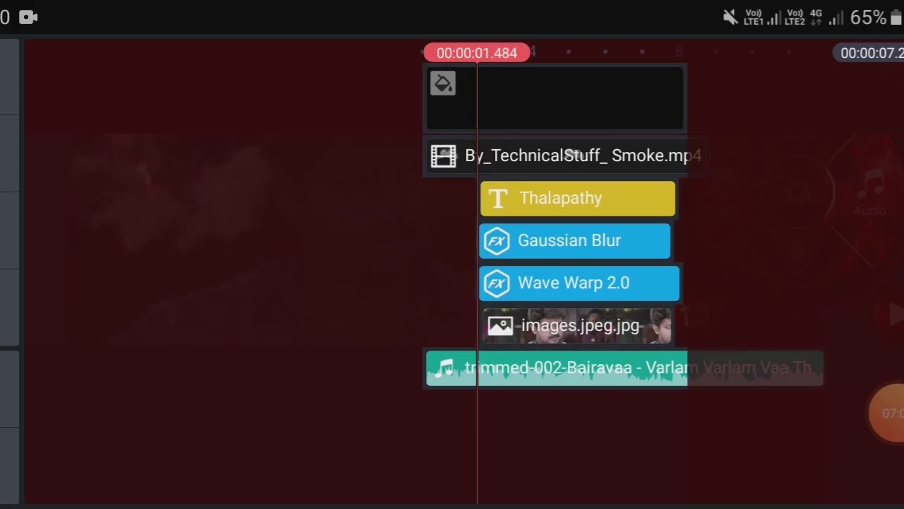
{"action": "left_click_drag", "start_coordinate": [283, 106], "coordinate": [282, 417]}
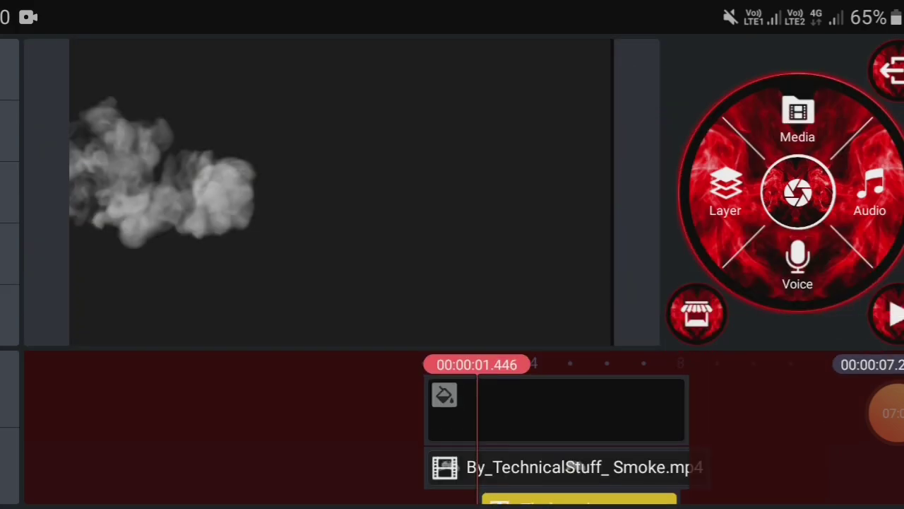
Find the installed Spotlights overlay pack in the Asset Store and return to the editor
{"action": "left_click", "coordinate": [726, 191]}
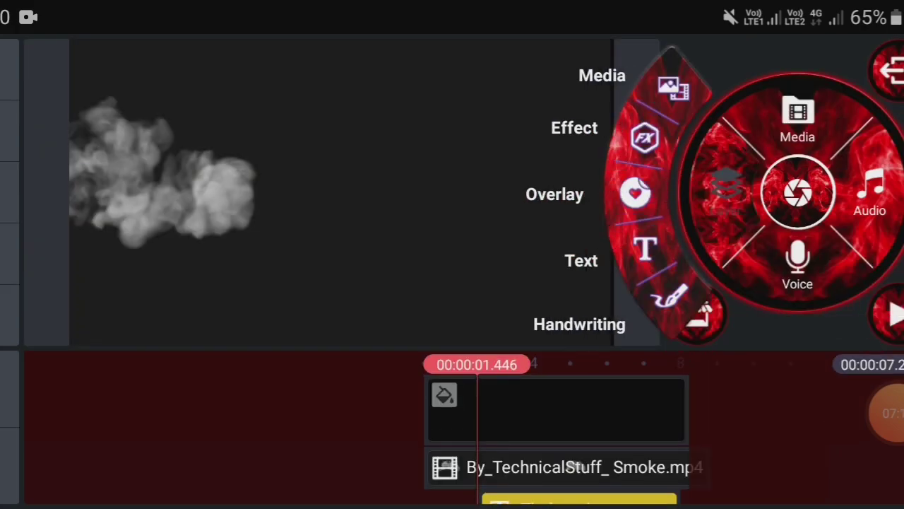
{"action": "left_click", "coordinate": [635, 193]}
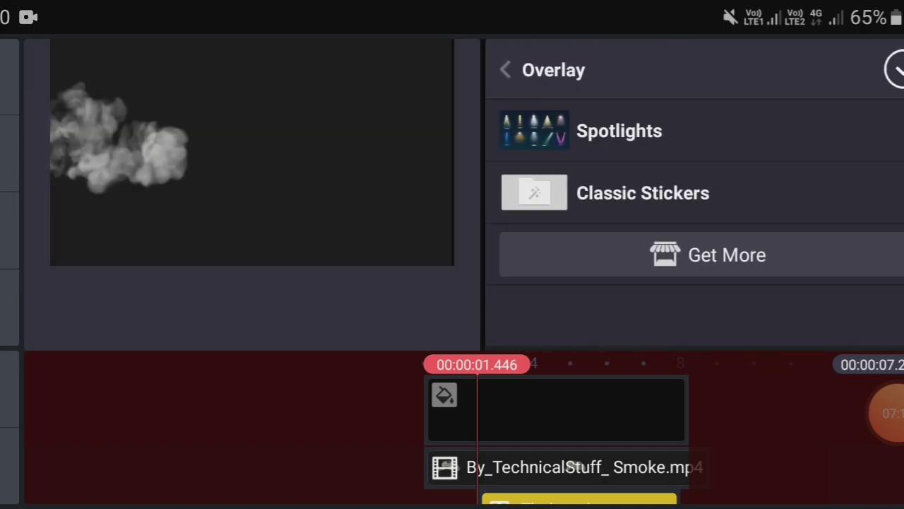
{"action": "left_click", "coordinate": [707, 255]}
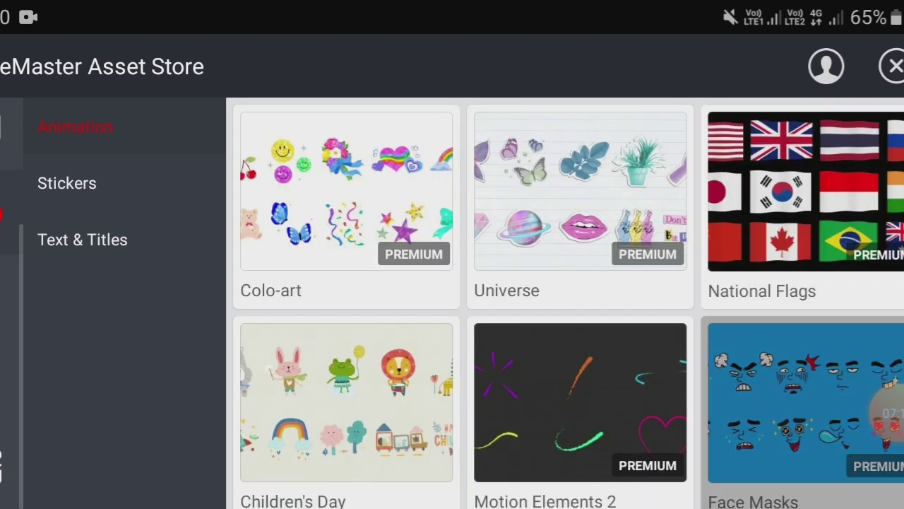
{"action": "scroll", "coordinate": [565, 304], "scroll_direction": "down", "scroll_amount": 5}
{"action": "scroll", "coordinate": [565, 303], "scroll_direction": "down", "scroll_amount": 4}
{"action": "scroll", "coordinate": [886, 406], "scroll_direction": "down", "scroll_amount": 5}
{"action": "scroll", "coordinate": [886, 406], "scroll_direction": "down", "scroll_amount": 5}
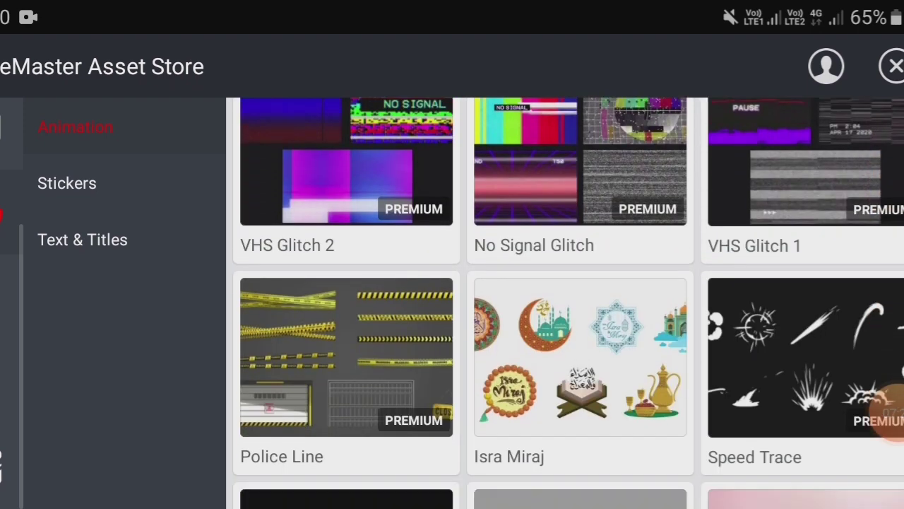
{"action": "scroll", "coordinate": [887, 406], "scroll_direction": "down", "scroll_amount": 4}
{"action": "scroll", "coordinate": [886, 406], "scroll_direction": "down", "scroll_amount": 5}
{"action": "scroll", "coordinate": [889, 405], "scroll_direction": "up", "scroll_amount": 1}
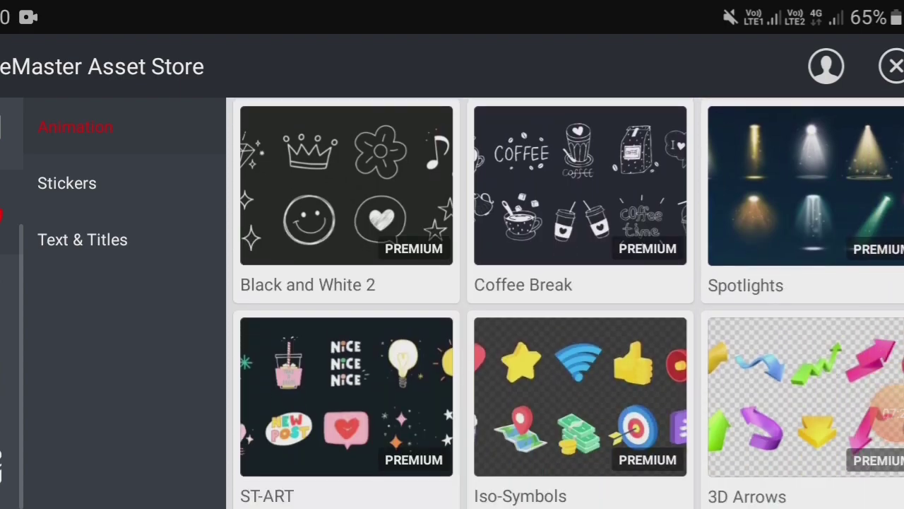
{"action": "left_click", "coordinate": [805, 185]}
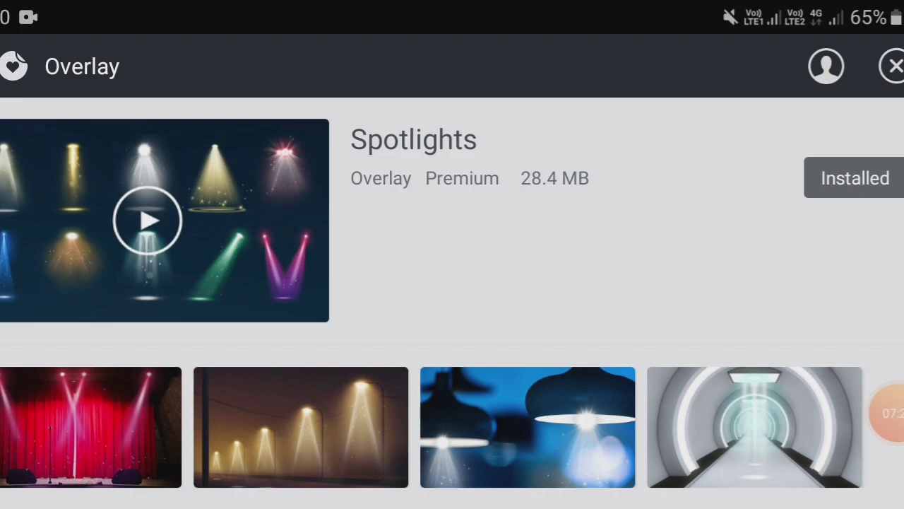
{"action": "left_click", "coordinate": [894, 65]}
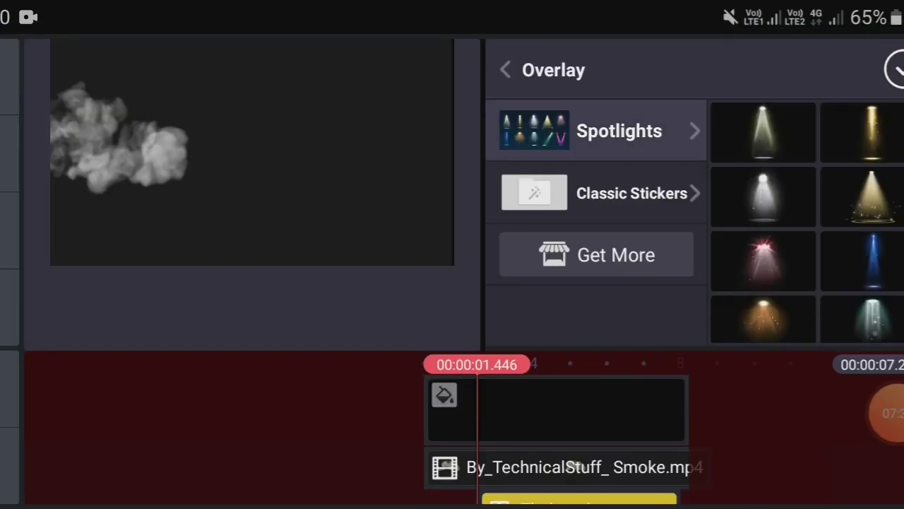
Add the sparkly spotlight sticker, tilt it about 45 degrees, and place it top-left
{"action": "left_click", "coordinate": [763, 196]}
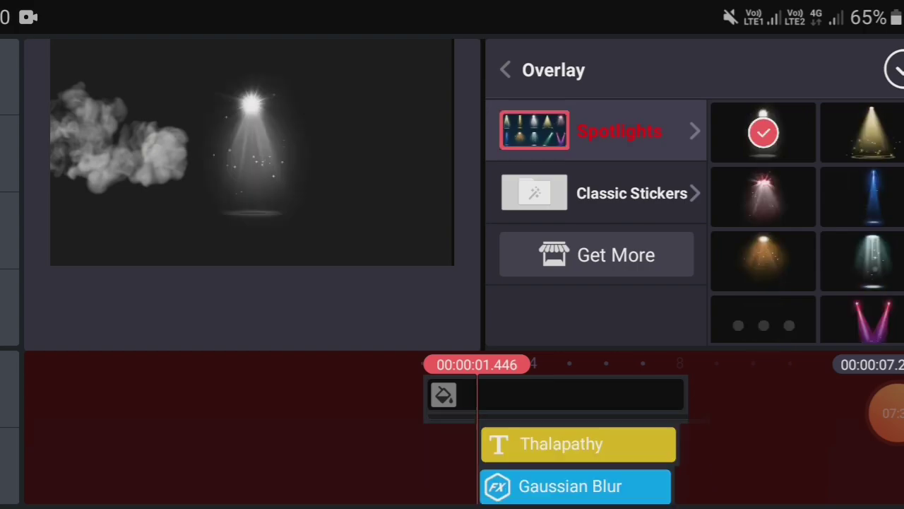
{"action": "left_click", "coordinate": [894, 69]}
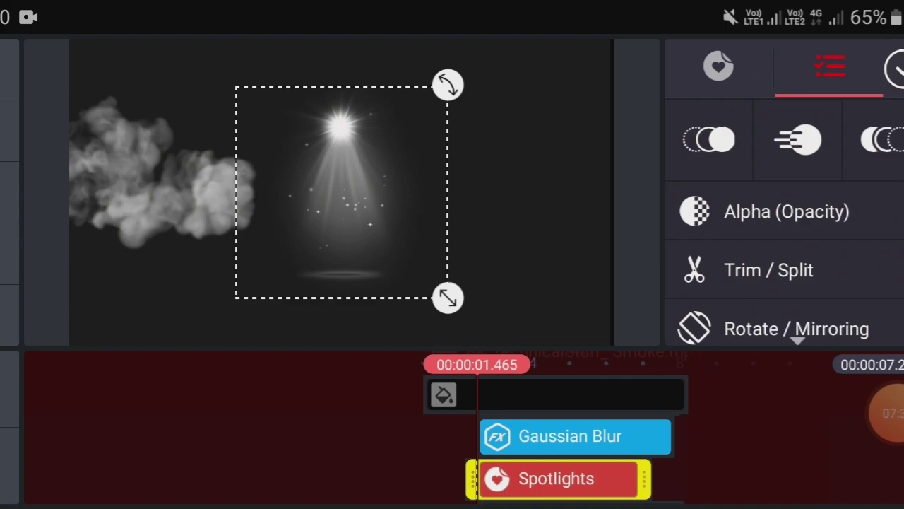
{"action": "left_click_drag", "start_coordinate": [448, 85], "coordinate": [341, 44]}
{"action": "mouse_move", "coordinate": [342, 191]}
{"action": "left_mouse_down"}
{"action": "mouse_move", "coordinate": [226, 125]}
{"action": "mouse_move", "coordinate": [132, 98]}
{"action": "left_mouse_up"}
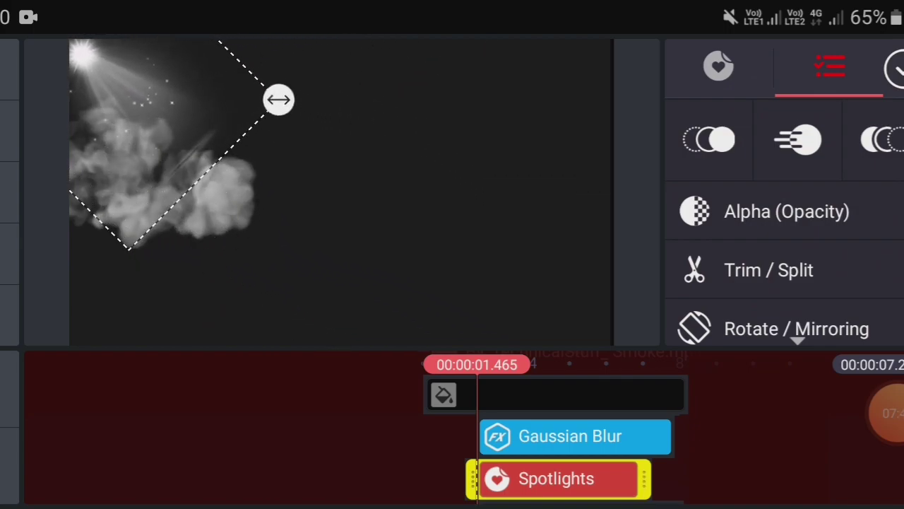
{"action": "left_click", "coordinate": [895, 69]}
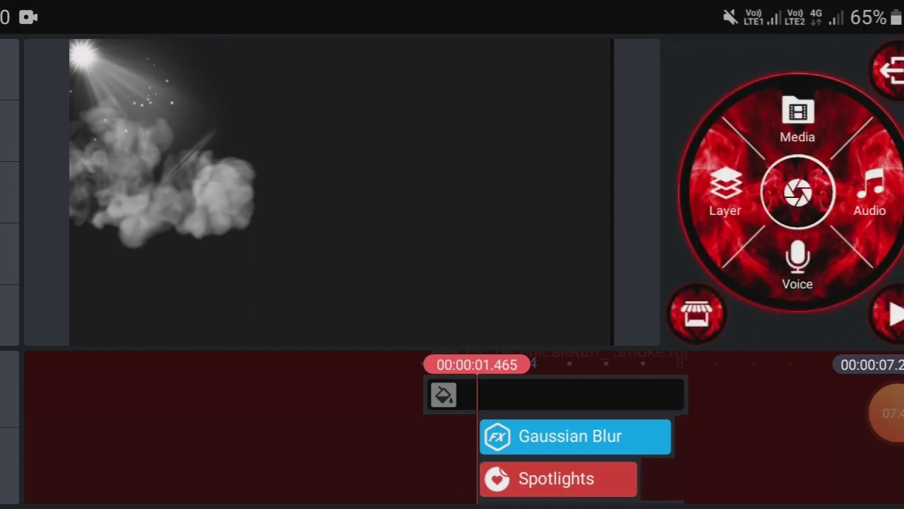
Reselect the spotlight layer and check its layer arrangement options
{"action": "left_click", "coordinate": [575, 436]}
{"action": "left_click", "coordinate": [889, 62]}
{"action": "left_click", "coordinate": [558, 478]}
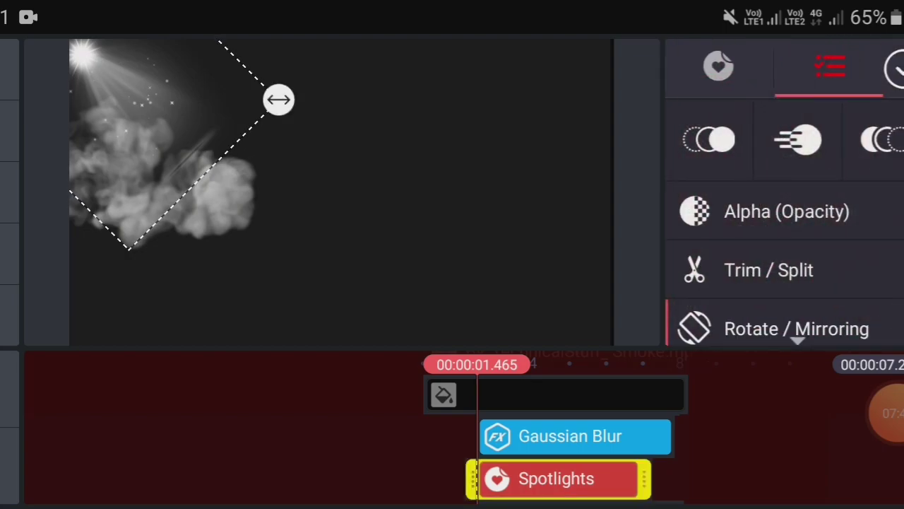
{"action": "left_click", "coordinate": [10, 315]}
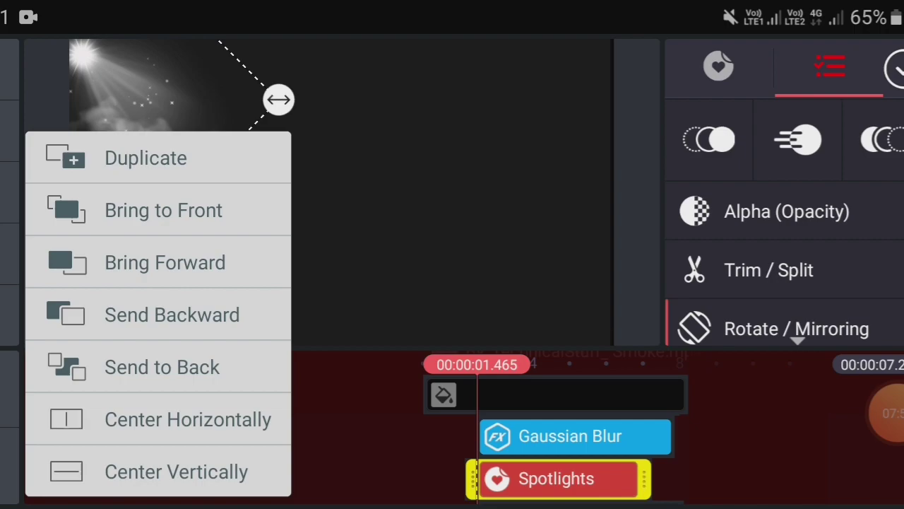
{"action": "key", "text": "Escape"}
{"action": "key", "text": "Escape"}
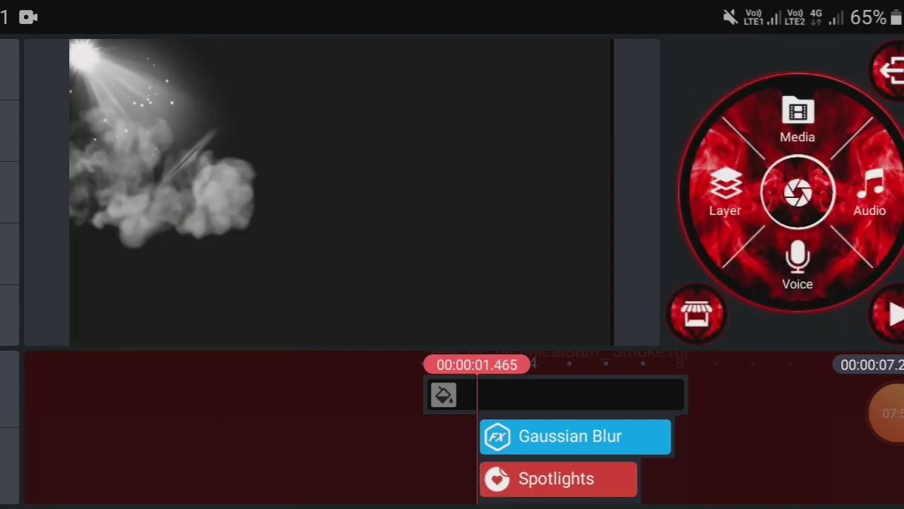
Rotate the duplicated spotlight and settle it in the top-right corner
{"action": "left_click_drag", "start_coordinate": [131, 141], "coordinate": [368, 198]}
{"action": "mouse_move", "coordinate": [368, 51]}
{"action": "left_mouse_down"}
{"action": "mouse_move", "coordinate": [501, 121]}
{"action": "mouse_move", "coordinate": [520, 202]}
{"action": "mouse_move", "coordinate": [515, 240]}
{"action": "left_mouse_up"}
{"action": "left_click_drag", "start_coordinate": [369, 202], "coordinate": [523, 148]}
{"action": "mouse_move", "coordinate": [477, 257]}
{"action": "left_mouse_down"}
{"action": "mouse_move", "coordinate": [573, 262]}
{"action": "mouse_move", "coordinate": [575, 238]}
{"action": "left_mouse_up"}
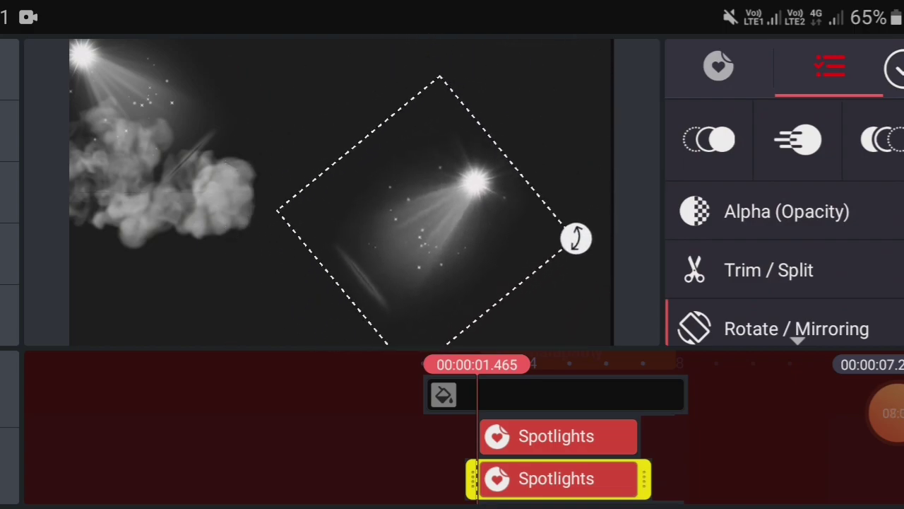
{"action": "mouse_move", "coordinate": [428, 208]}
{"action": "left_mouse_down"}
{"action": "mouse_move", "coordinate": [484, 168]}
{"action": "mouse_move", "coordinate": [535, 111]}
{"action": "left_mouse_up"}
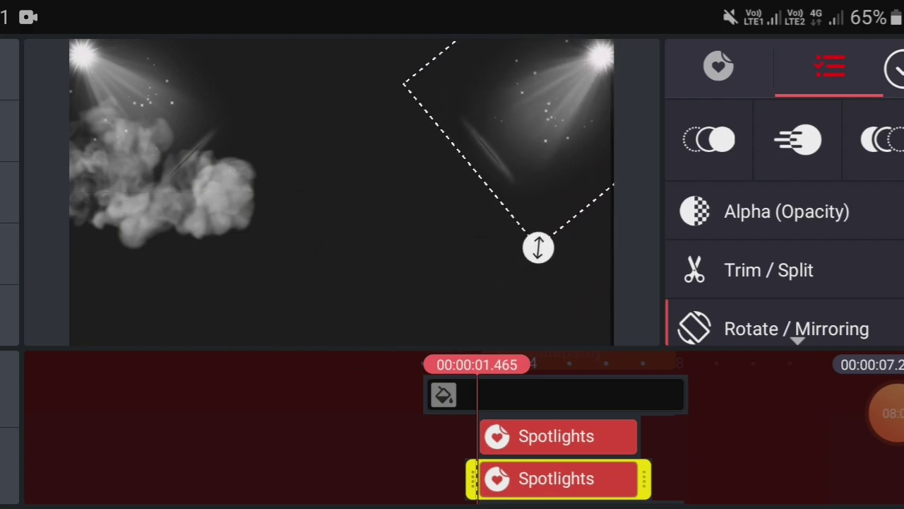
{"action": "key", "text": "Escape"}
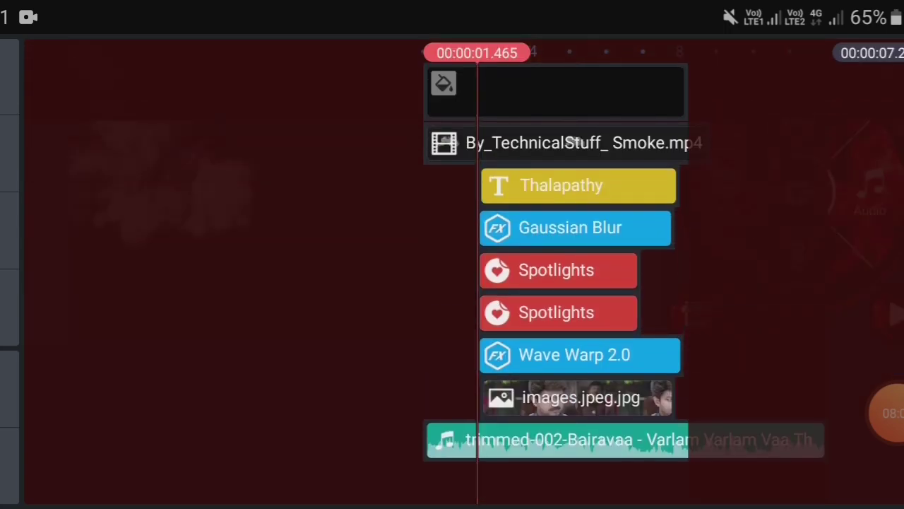
Move the second Spotlights clip beneath images.jpeg.jpg and trim its start slightly later
{"action": "left_click", "coordinate": [558, 312]}
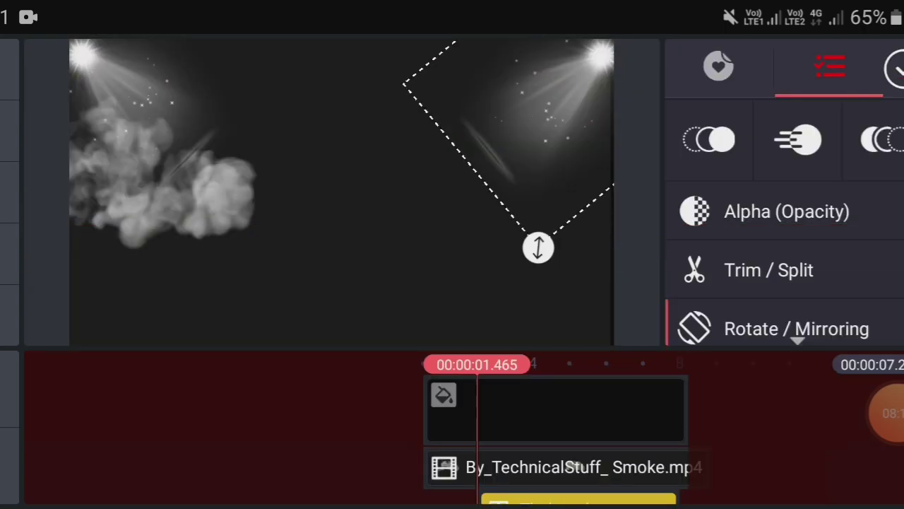
{"action": "left_click_drag", "start_coordinate": [558, 325], "coordinate": [544, 409]}
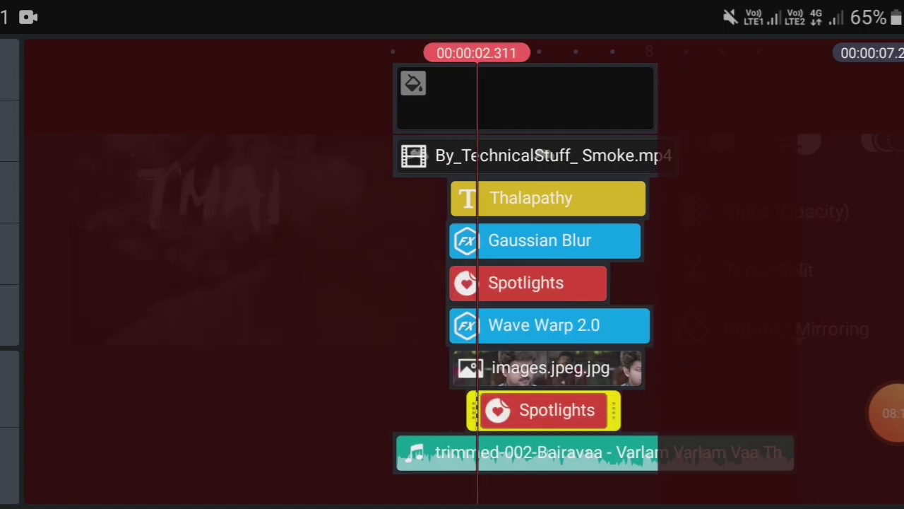
{"action": "left_click_drag", "start_coordinate": [471, 410], "coordinate": [481, 410]}
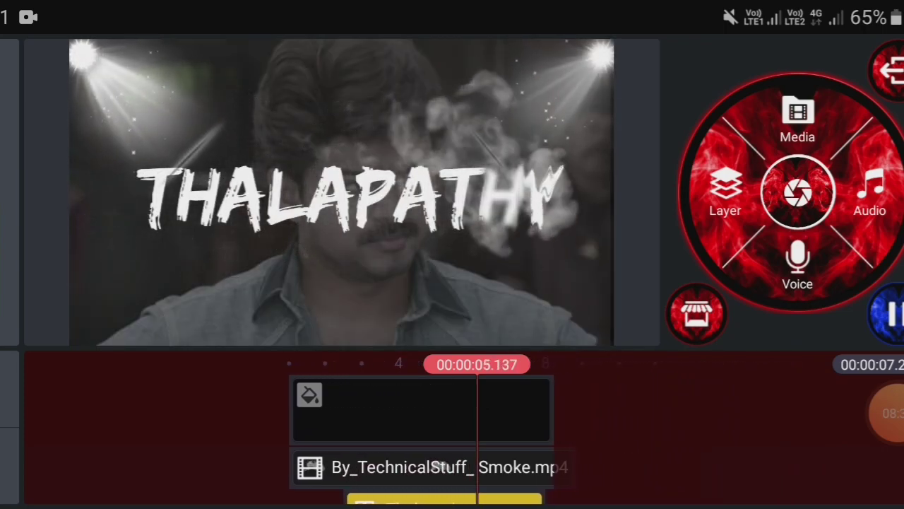
Stop playback and keep FHD 1080p resolution with high quality in export settings
{"action": "left_click", "coordinate": [890, 314]}
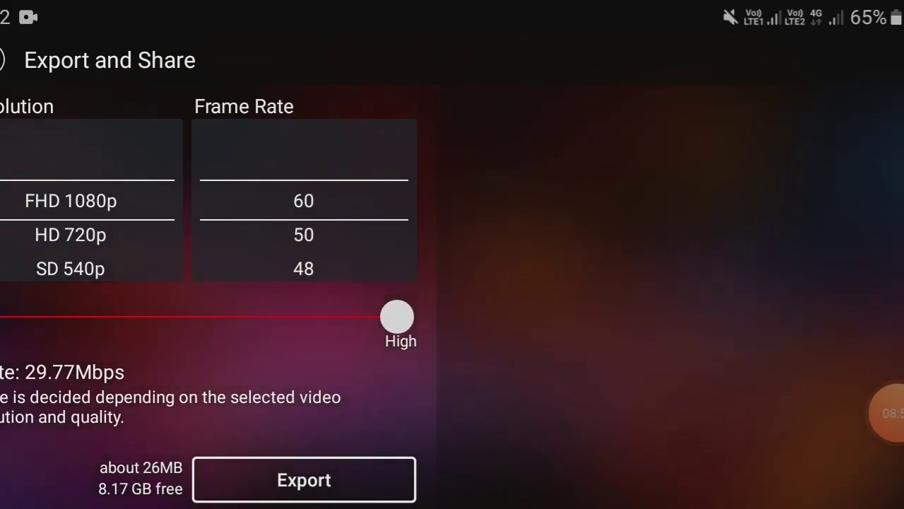
{"action": "mouse_move", "coordinate": [71, 268]}
{"action": "left_mouse_down"}
{"action": "mouse_move", "coordinate": [71, 134]}
{"action": "mouse_move", "coordinate": [71, 276]}
{"action": "left_mouse_up"}
{"action": "mouse_move", "coordinate": [397, 317]}
{"action": "left_mouse_down"}
{"action": "mouse_move", "coordinate": [335, 317]}
{"action": "mouse_move", "coordinate": [397, 317]}
{"action": "left_mouse_up"}
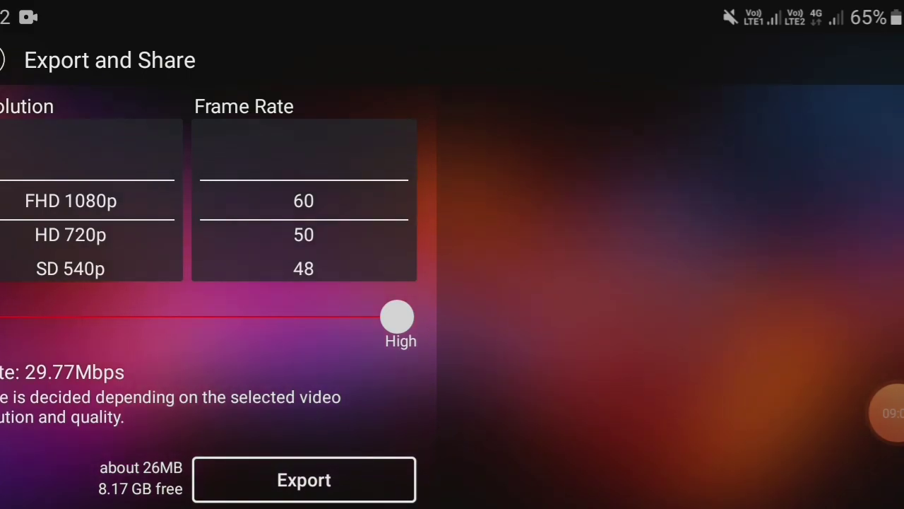
{"action": "left_click", "coordinate": [304, 479]}
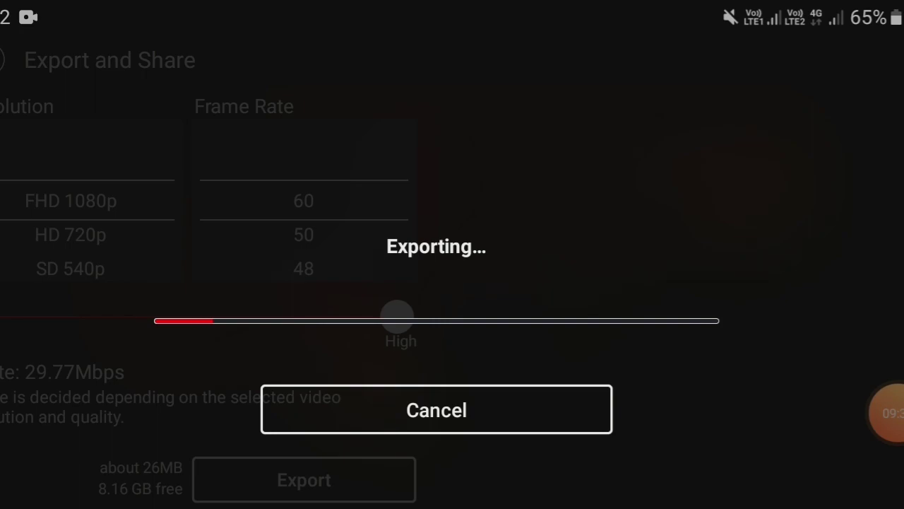
{"action": "left_click", "coordinate": [437, 410]}
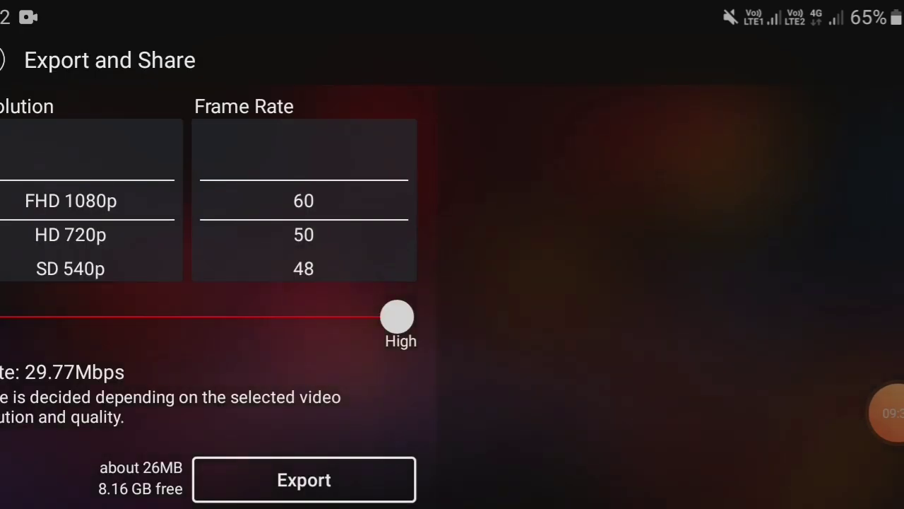